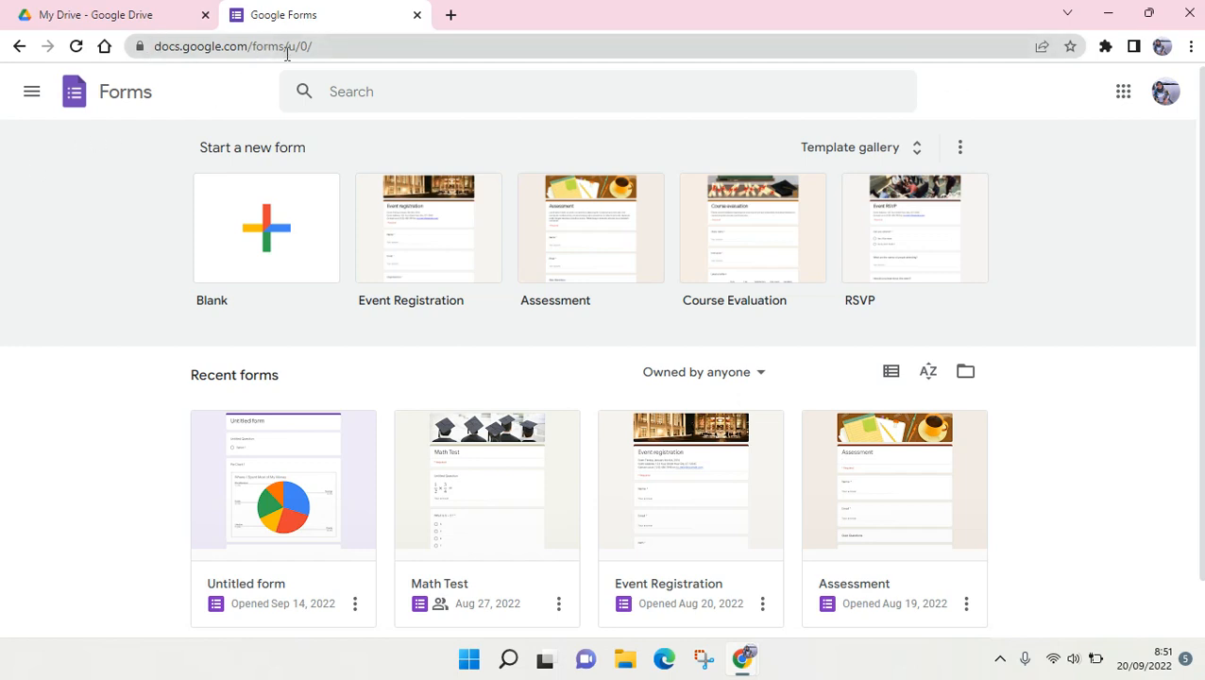
# Switch to Google Drive to view the options for creating a new Google Form, and return to Google Forms
pyautogui.click(161, 7)
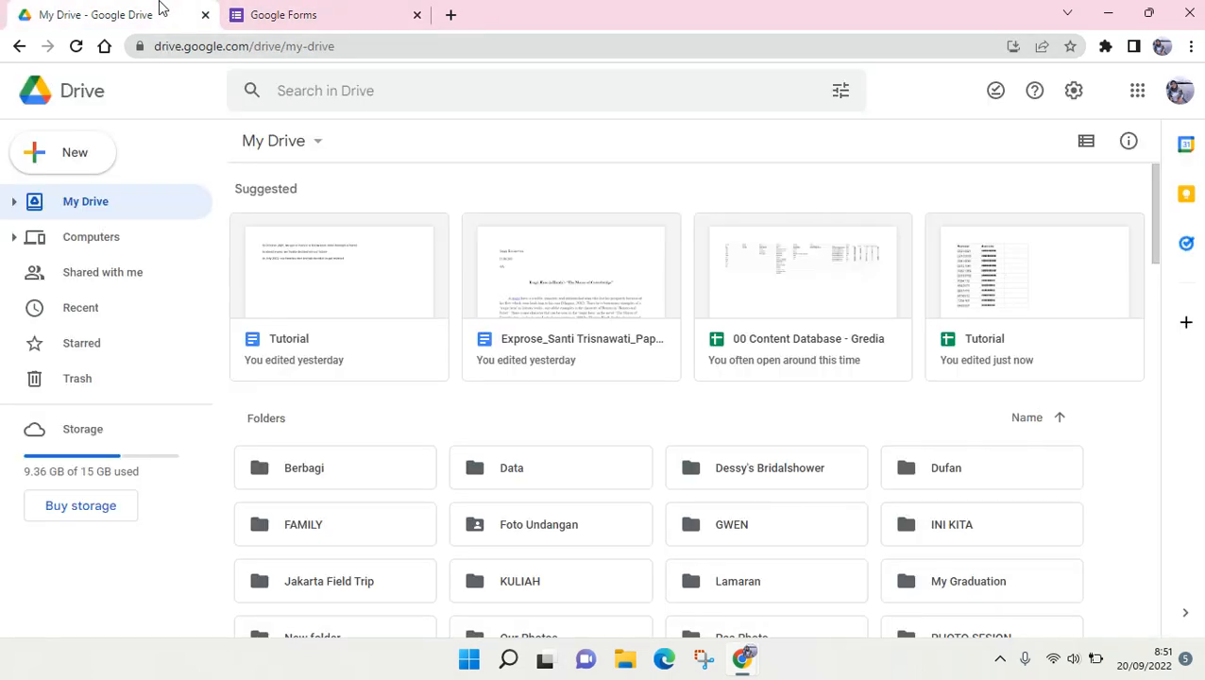
pyautogui.click(104, 161)
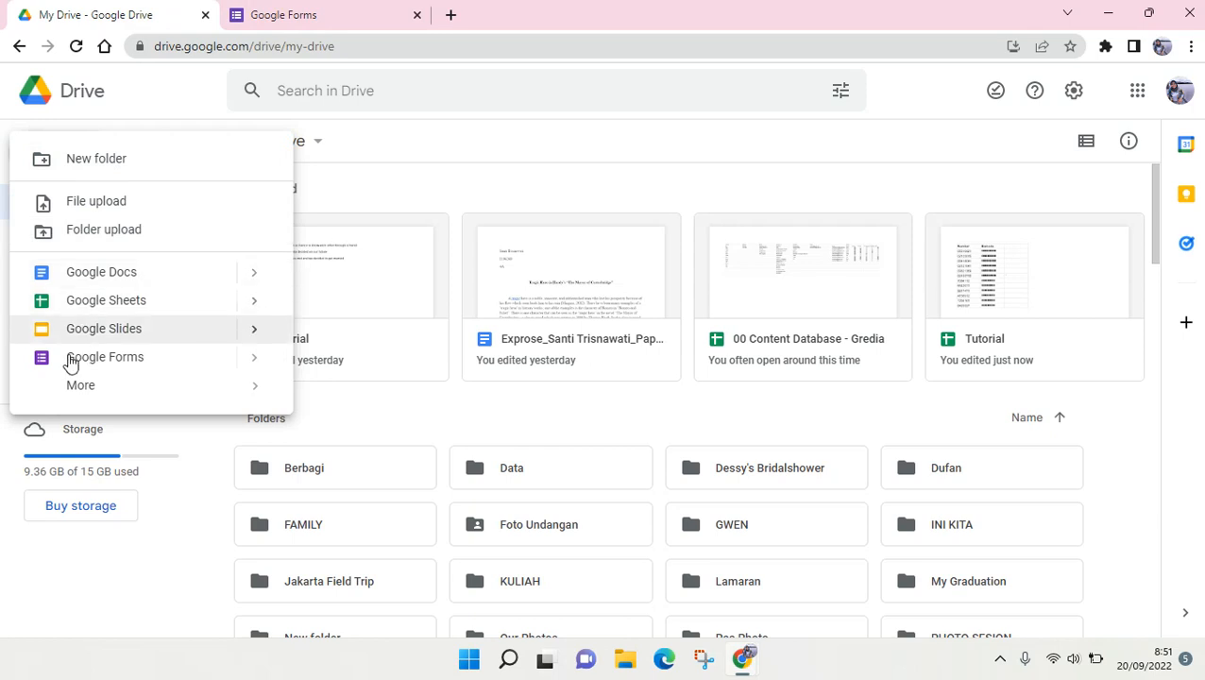
pyautogui.moveTo(263, 370)
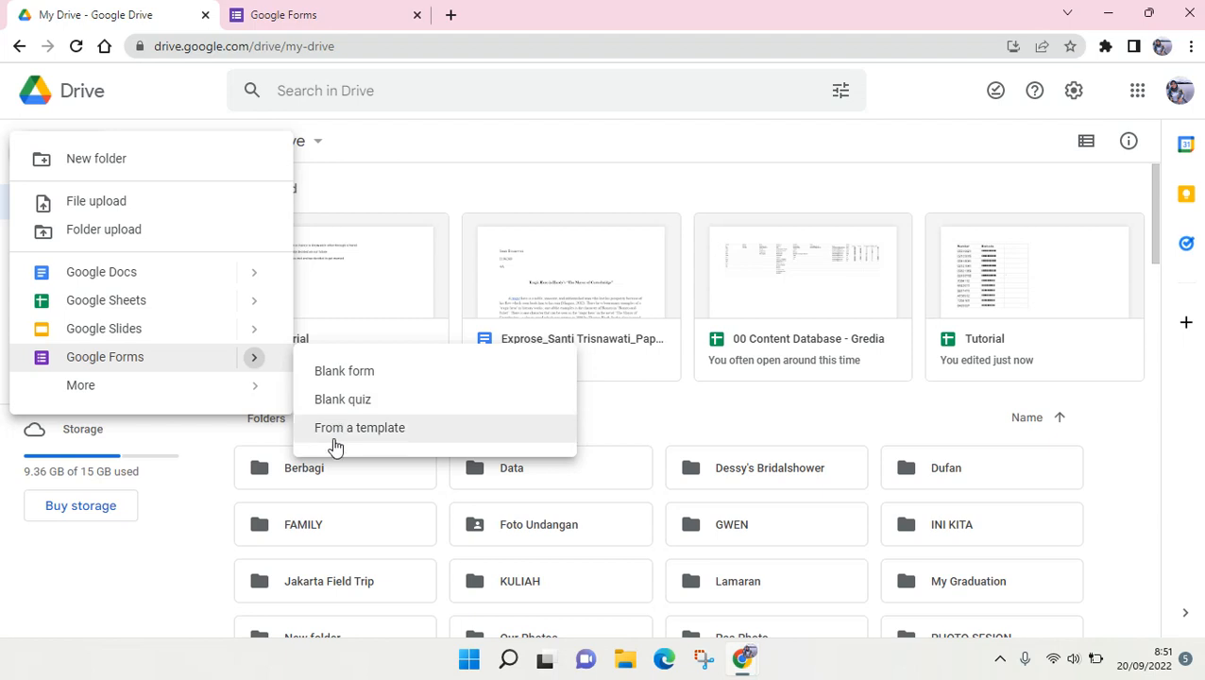
pyautogui.click(202, 99)
pyautogui.click(259, 27)
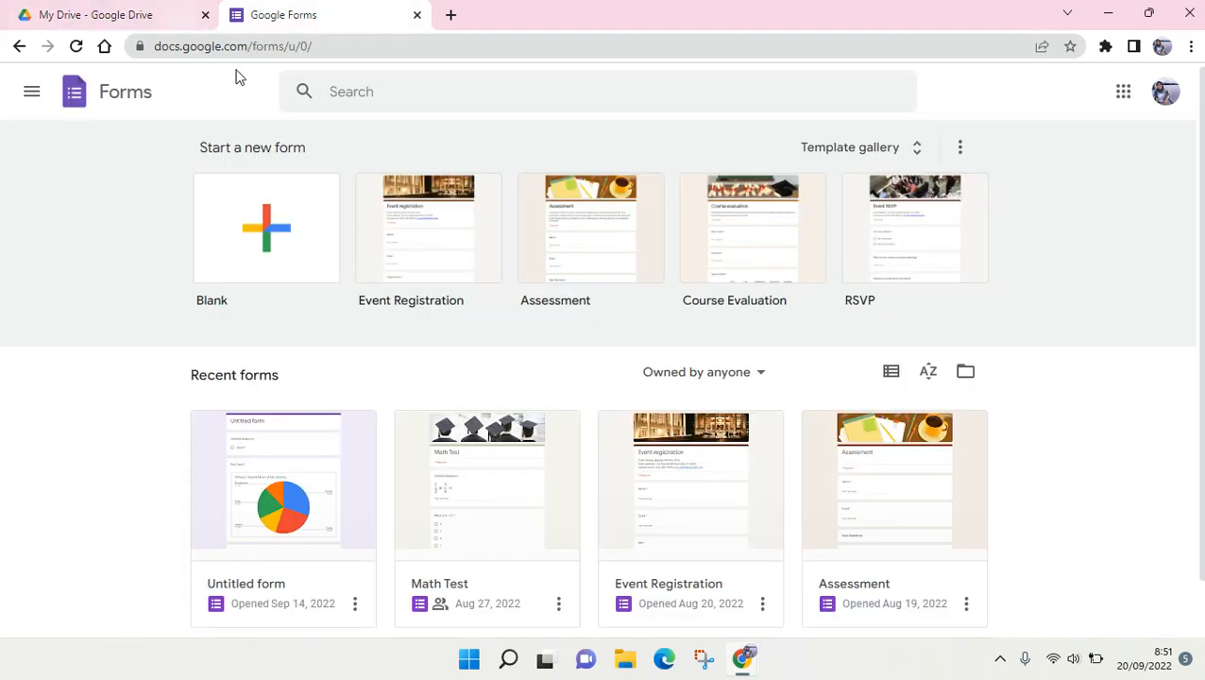
# Open the full template gallery and examine the Personal, Work and Education form templates
pyautogui.scroll(-1, 288, 206)
pyautogui.scroll(1, 293, 227)
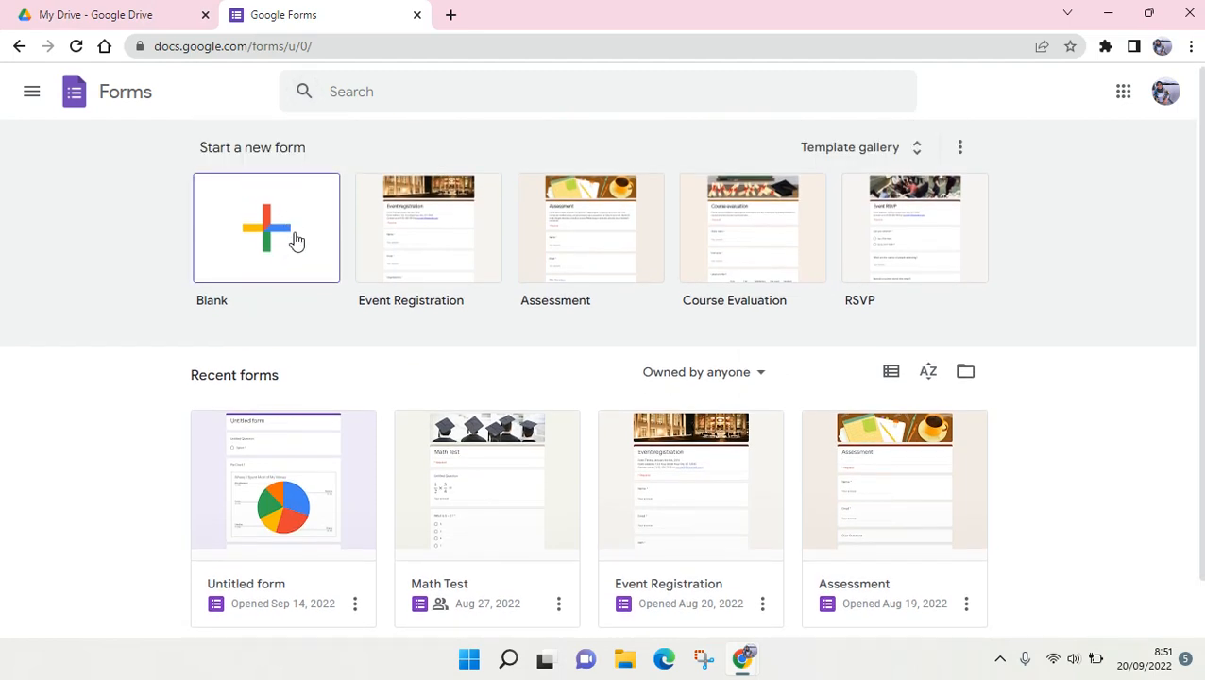
pyautogui.scroll(-1, 283, 283)
pyautogui.scroll(1, 801, 280)
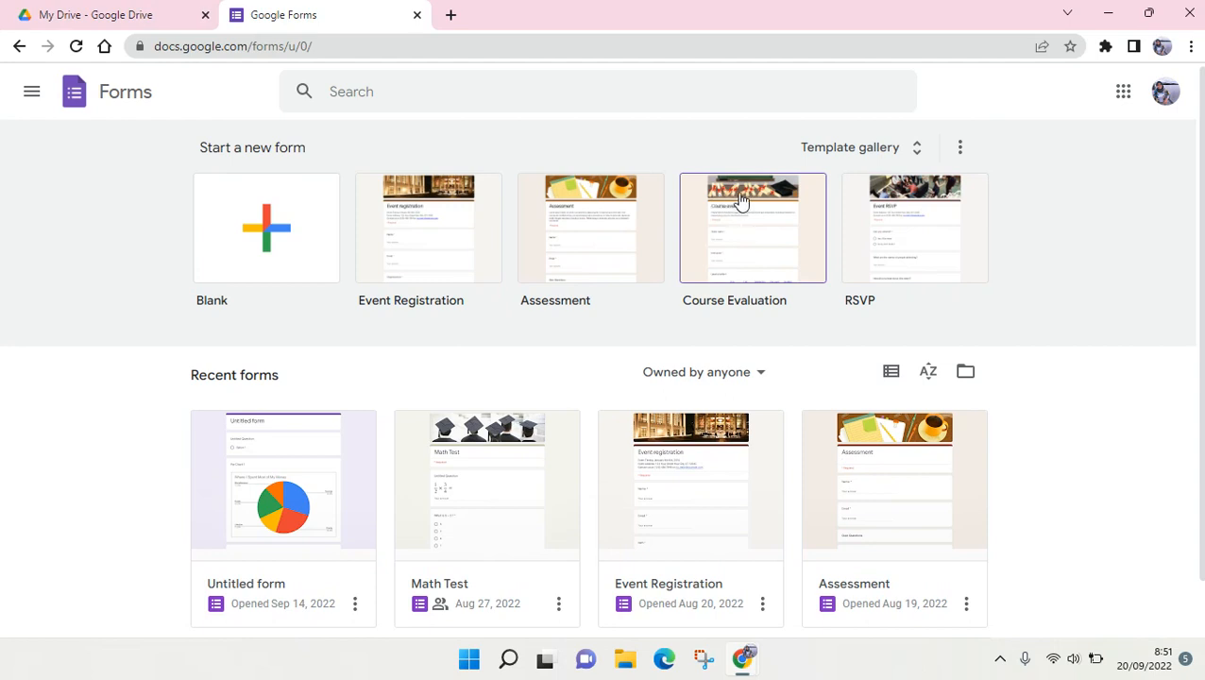
pyautogui.click(864, 149)
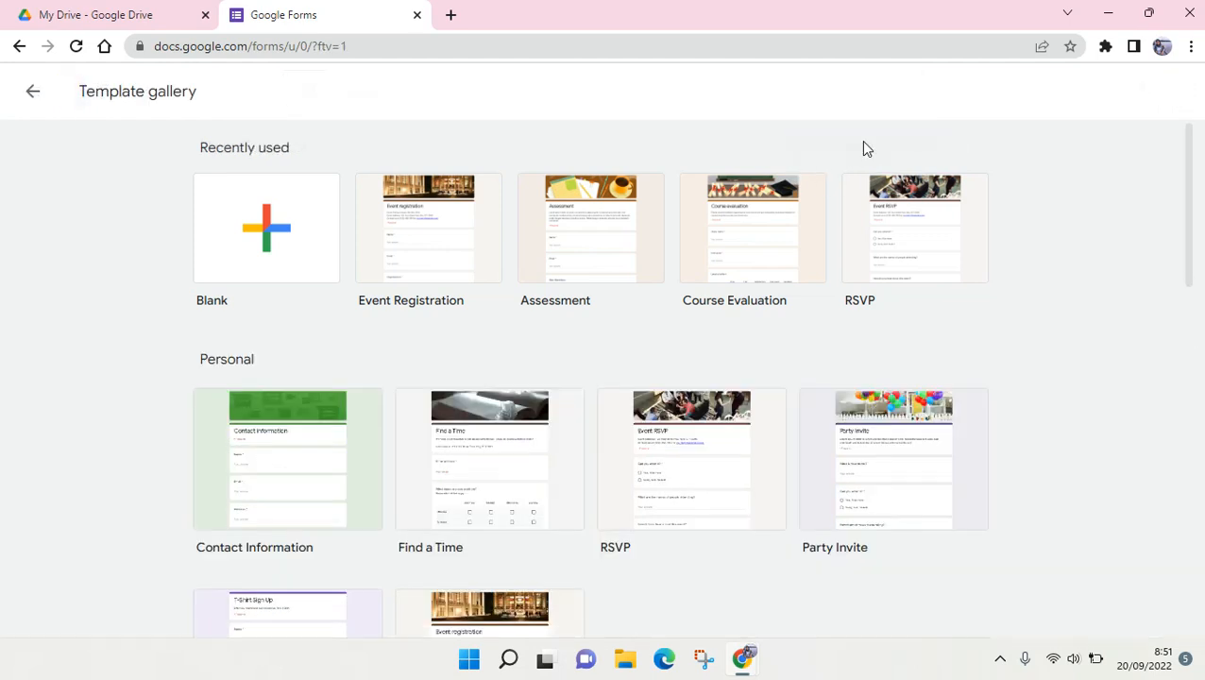
pyautogui.scroll(-2, 987, 330)
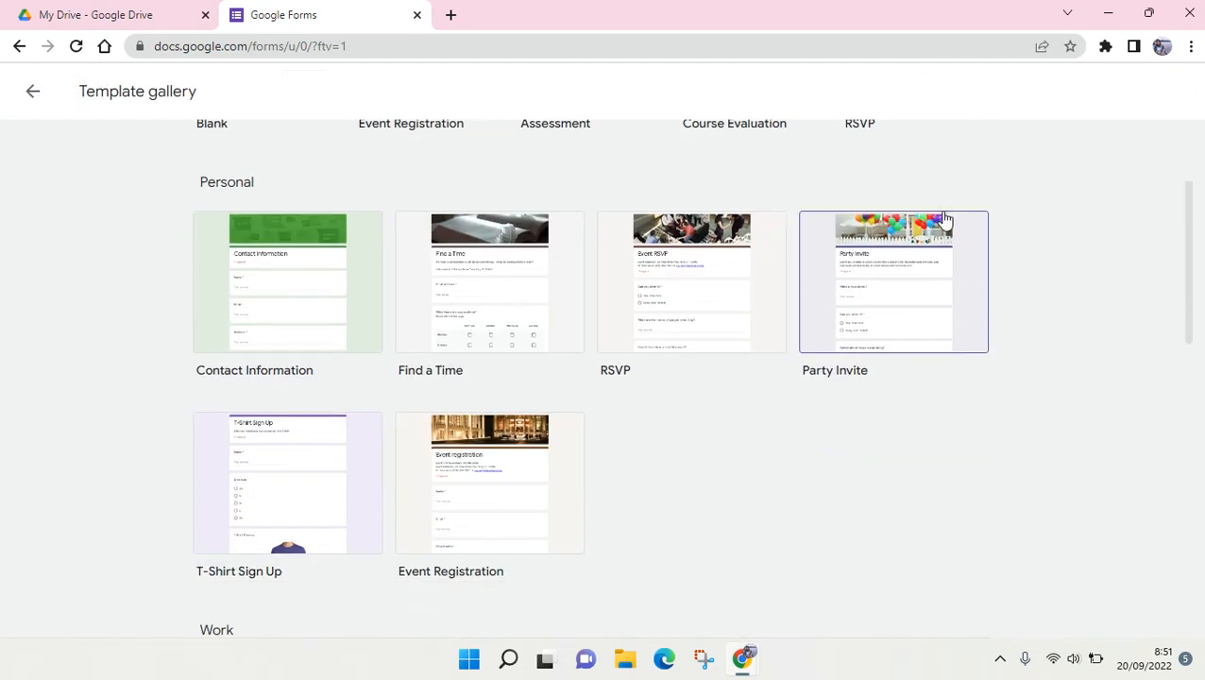
pyautogui.scroll(-5, 914, 269)
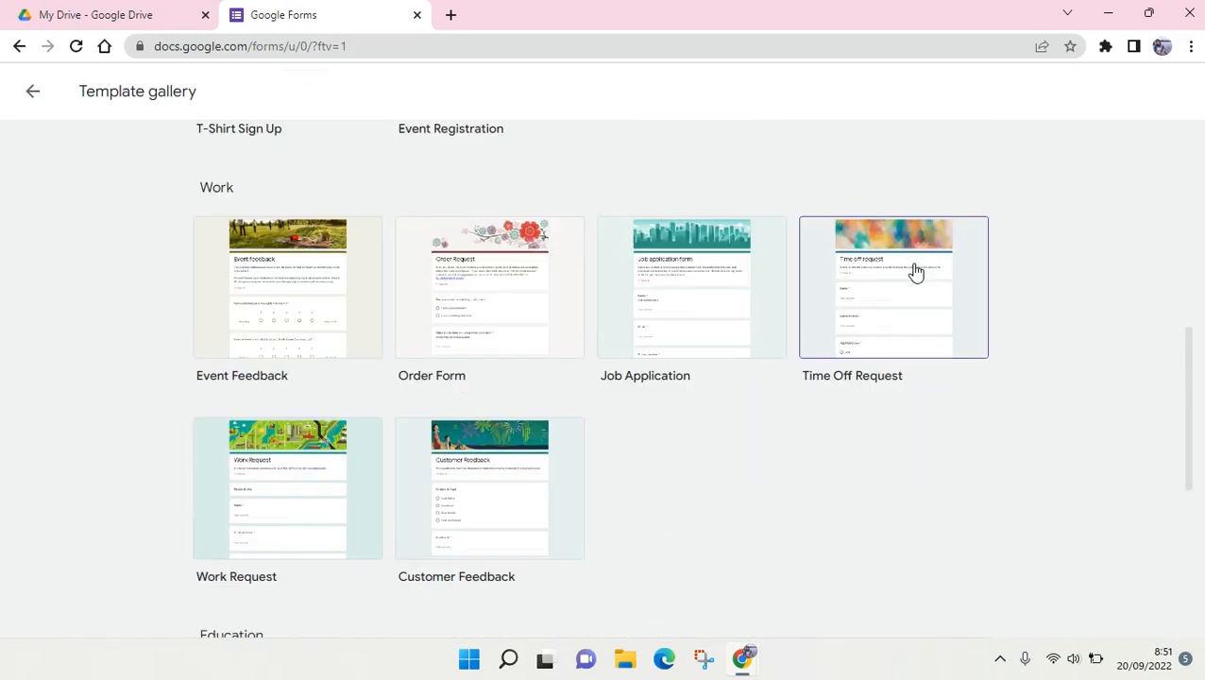
pyautogui.scroll(-2, 385, 354)
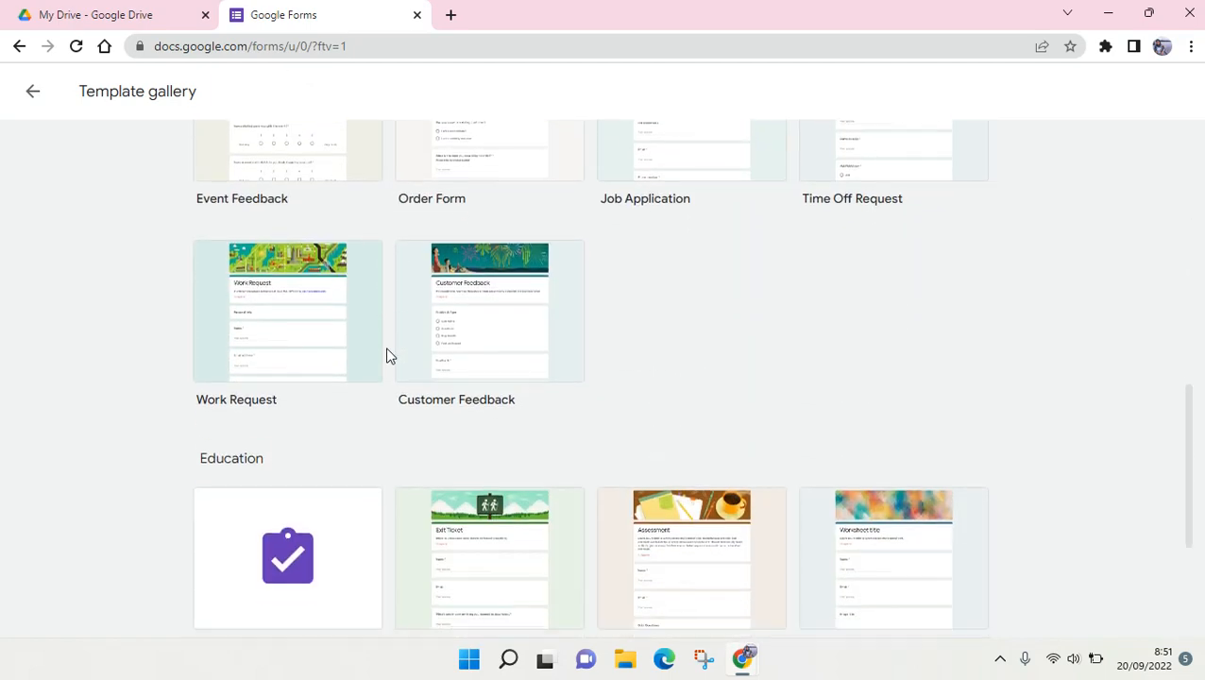
pyautogui.scroll(-3, 416, 368)
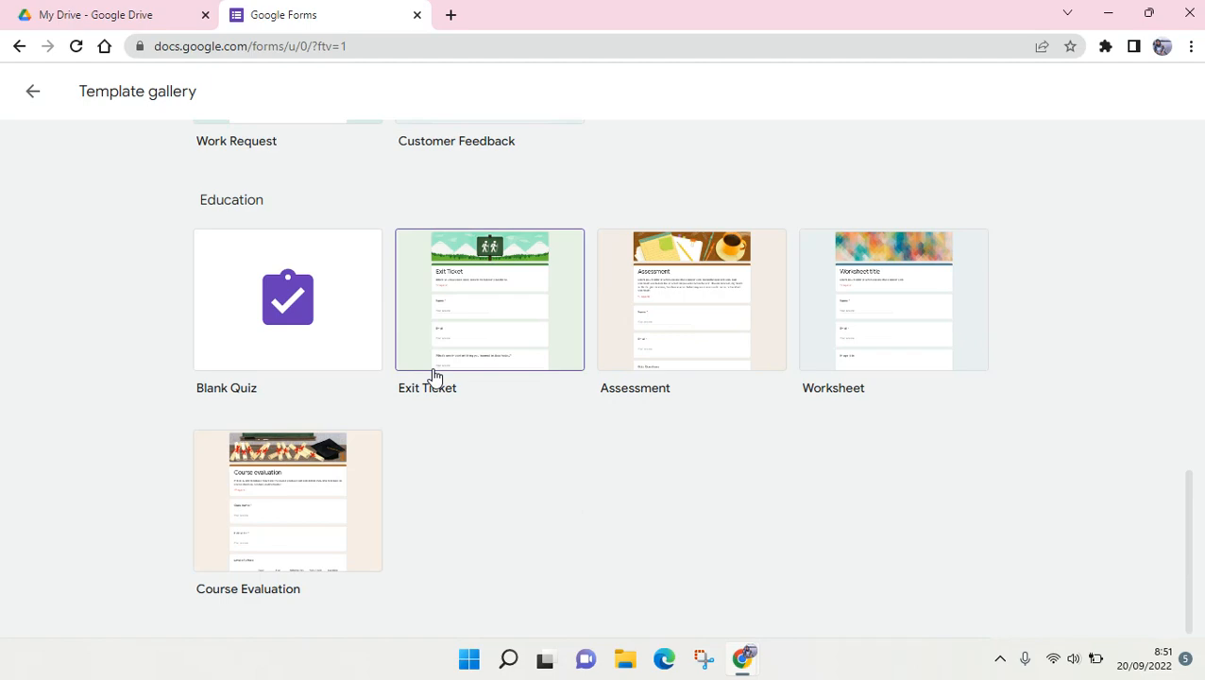
pyautogui.scroll(9, 434, 376)
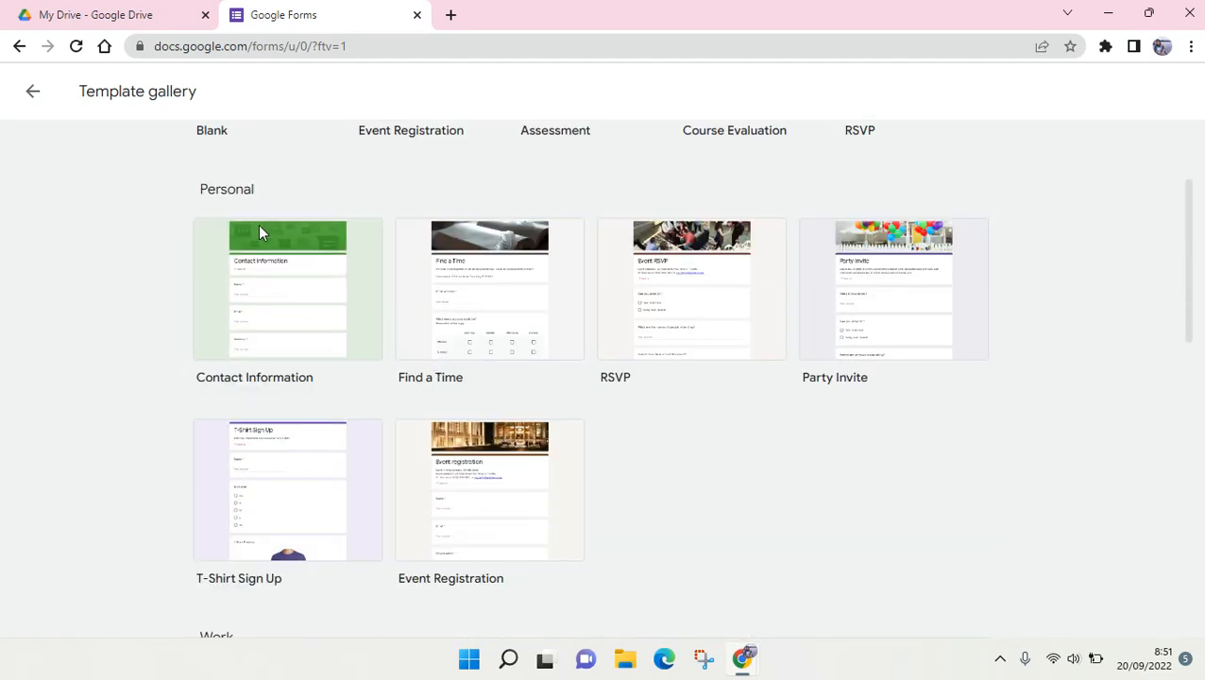
pyautogui.scroll(-3, 761, 444)
pyautogui.scroll(1, 765, 446)
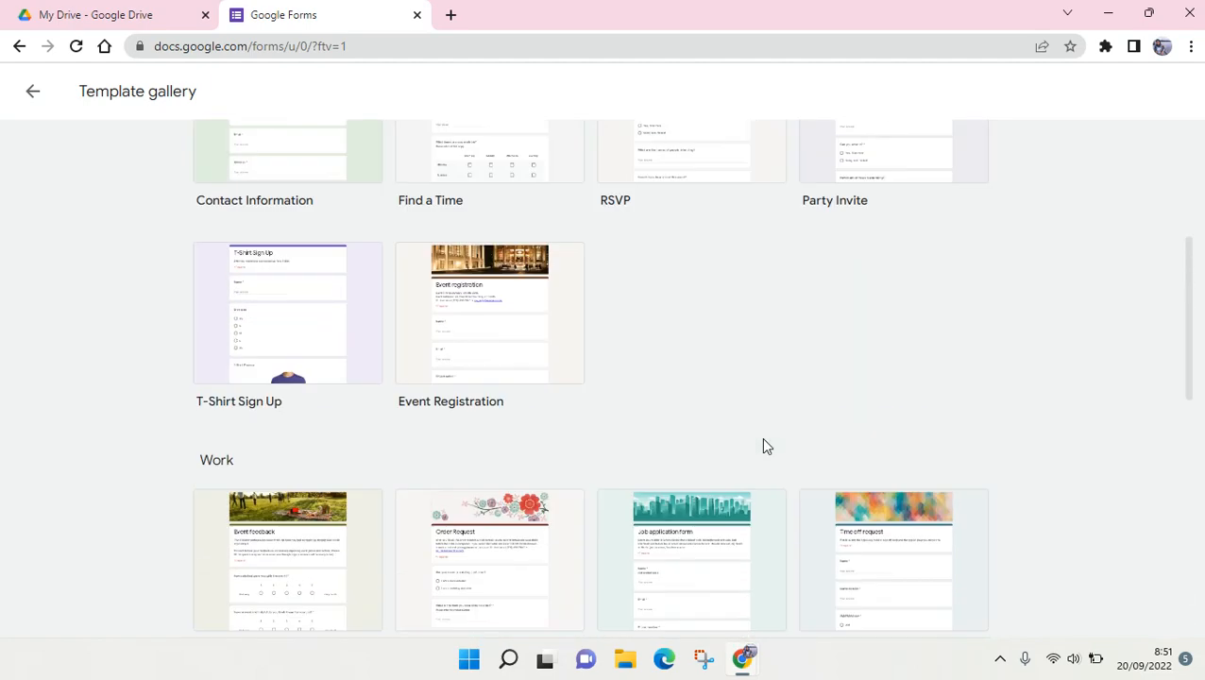
pyautogui.scroll(-5, 765, 446)
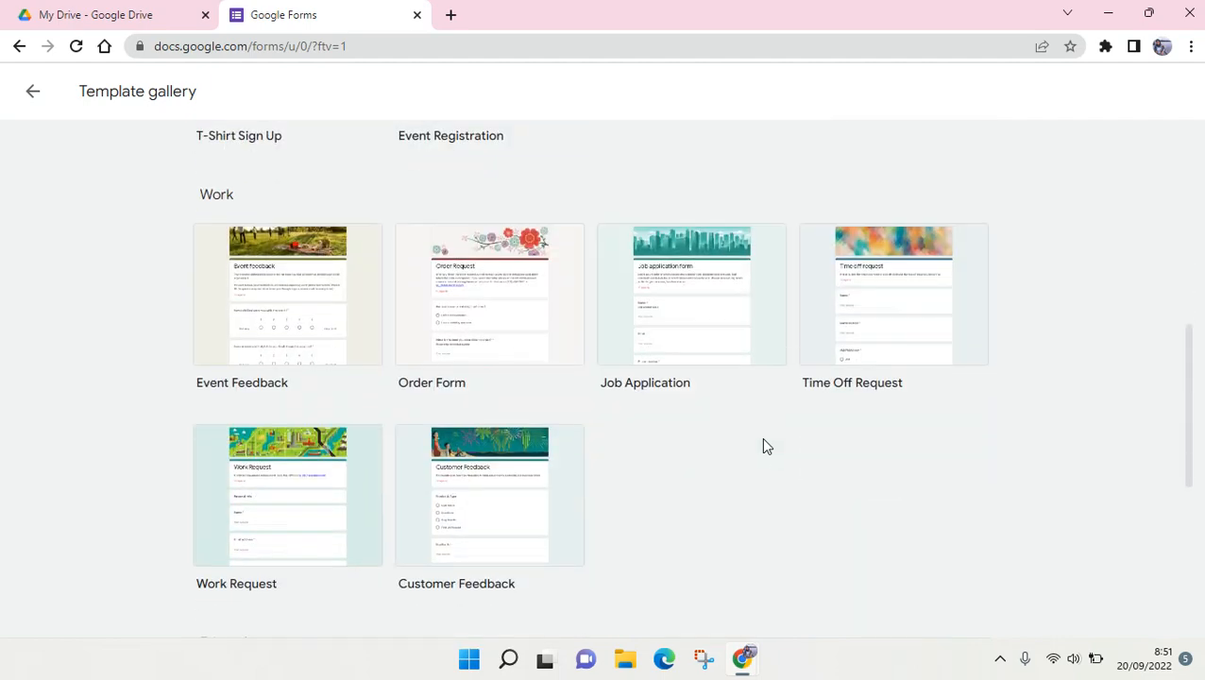
pyautogui.scroll(-1, 764, 440)
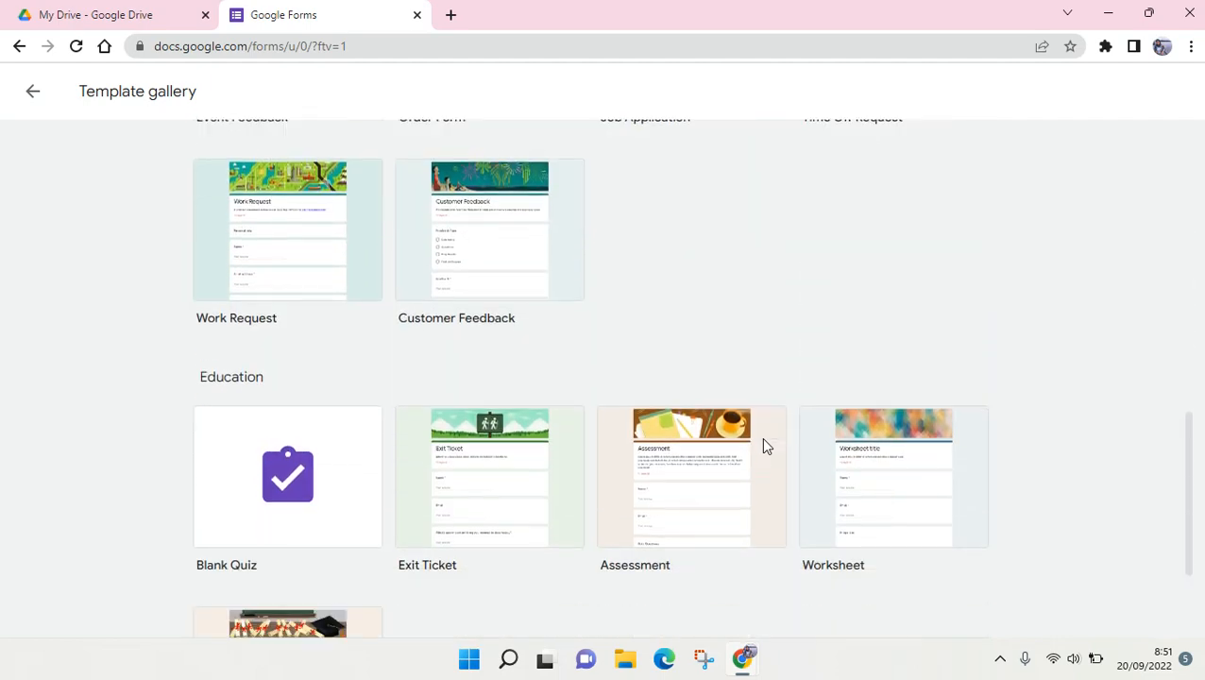
pyautogui.scroll(-1, 764, 448)
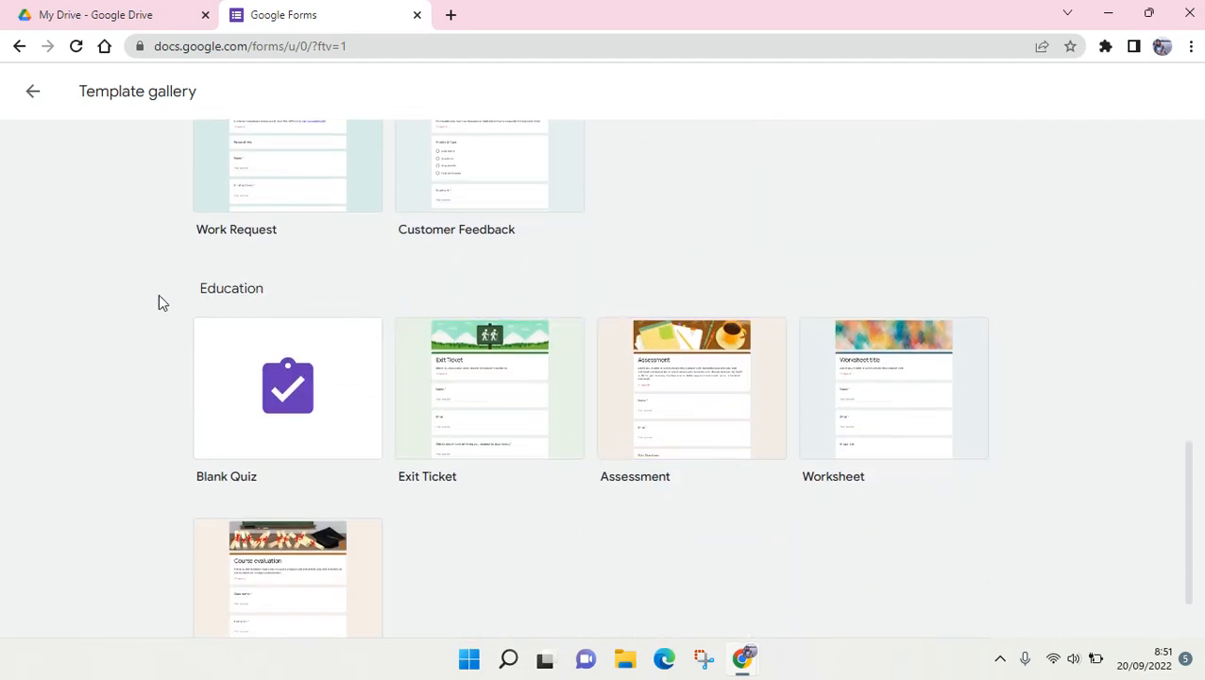
pyautogui.scroll(-1, 309, 314)
pyautogui.scroll(-1, 309, 314)
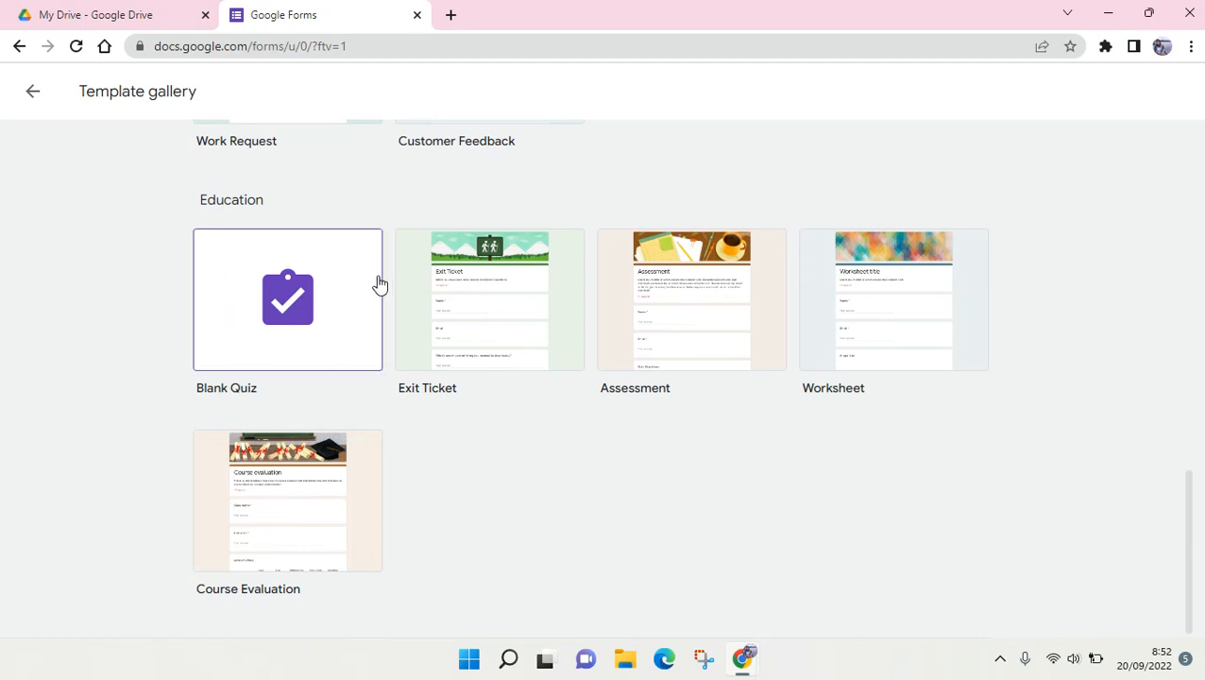
# Switch to Google Drive and show the Google Forms choices for creating a new file
pyautogui.click(130, 10)
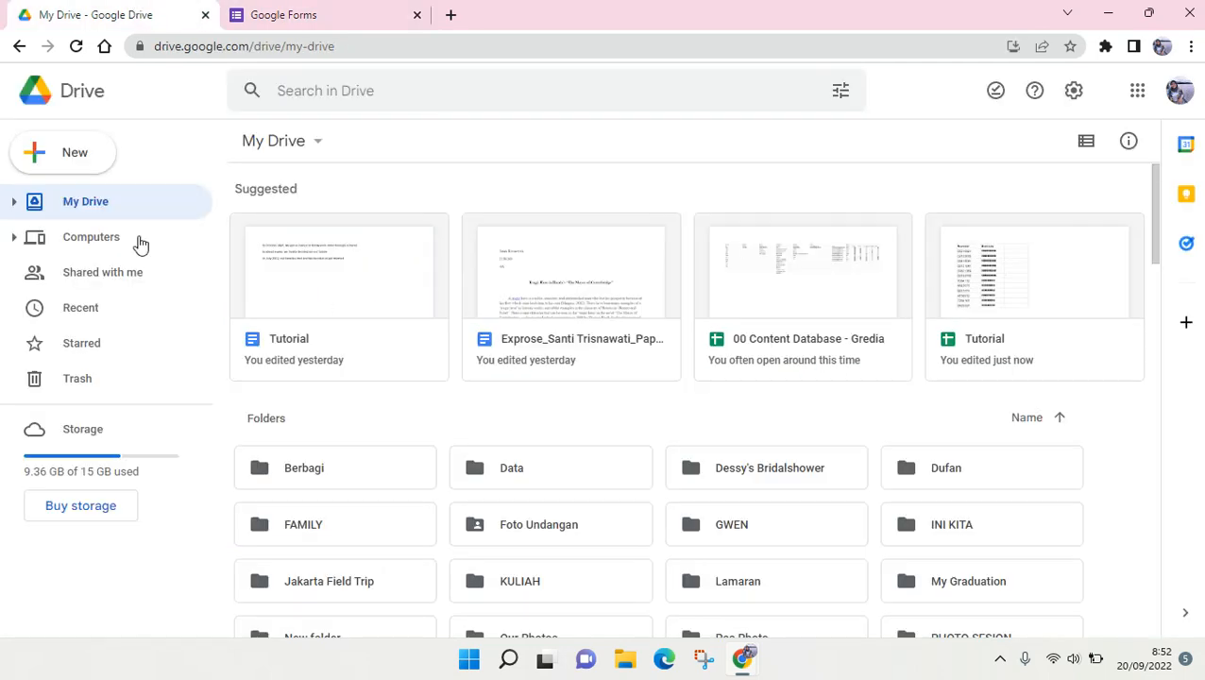
pyautogui.click(99, 156)
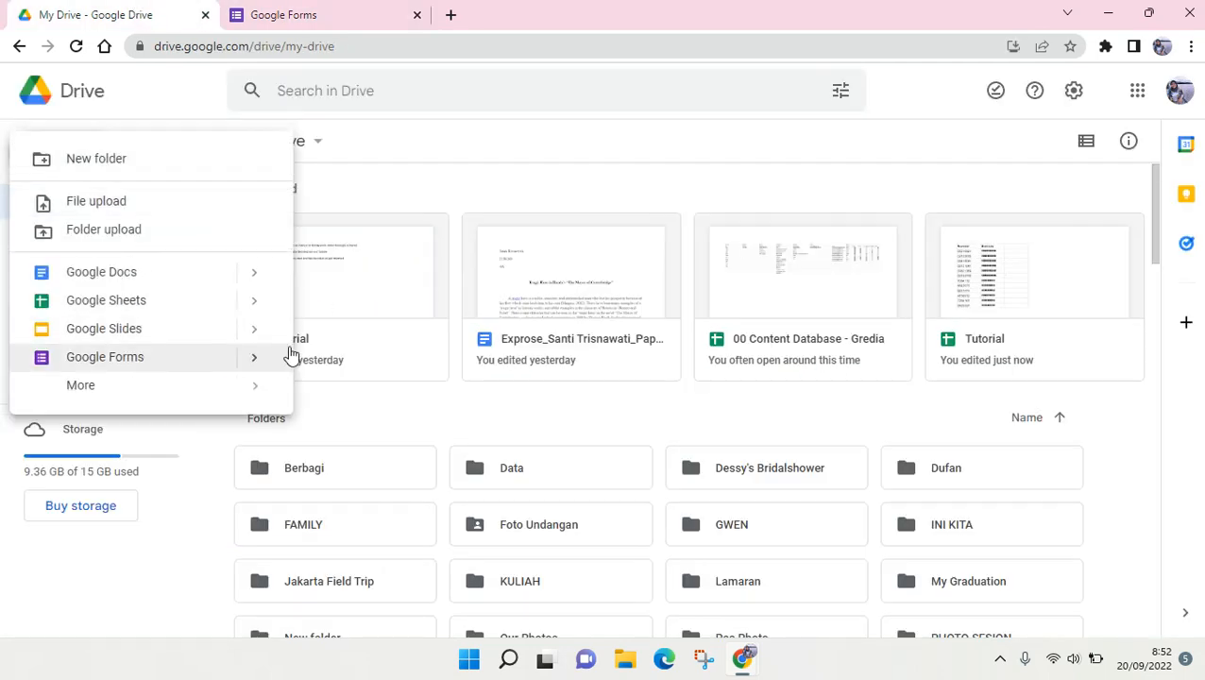
pyautogui.click(253, 356)
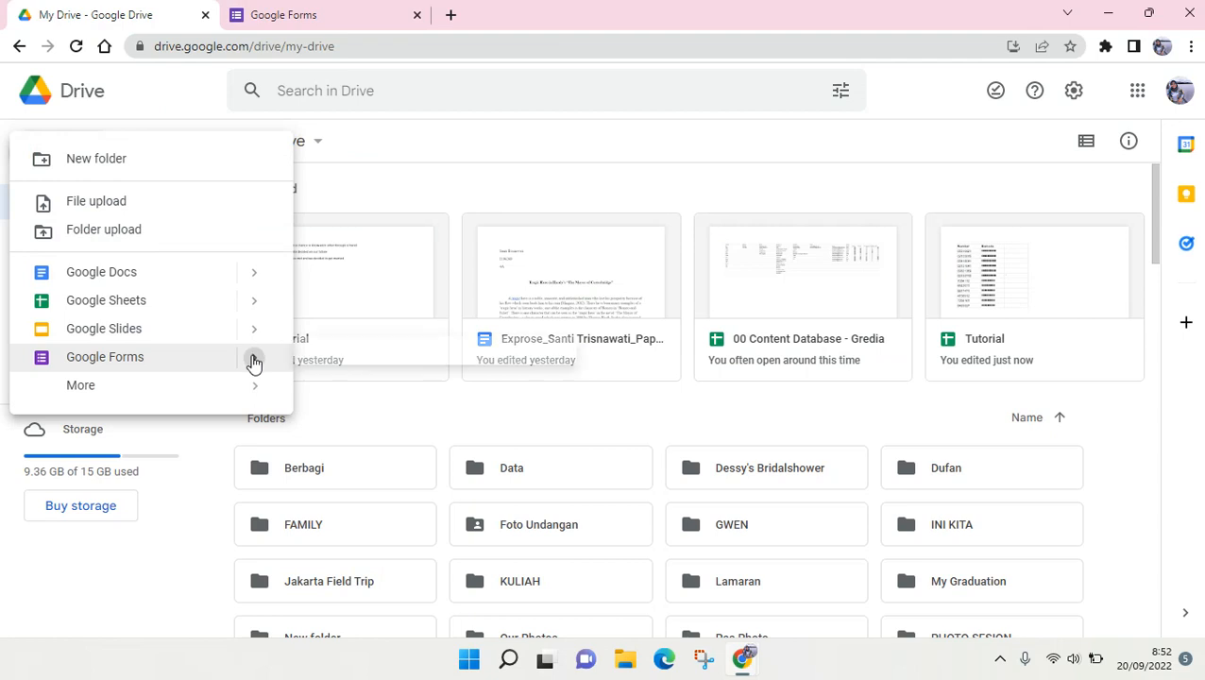
# Return to Google Forms and create a new form from the Blank Quiz template in the Education category
pyautogui.click(264, 11)
pyautogui.click(224, 319)
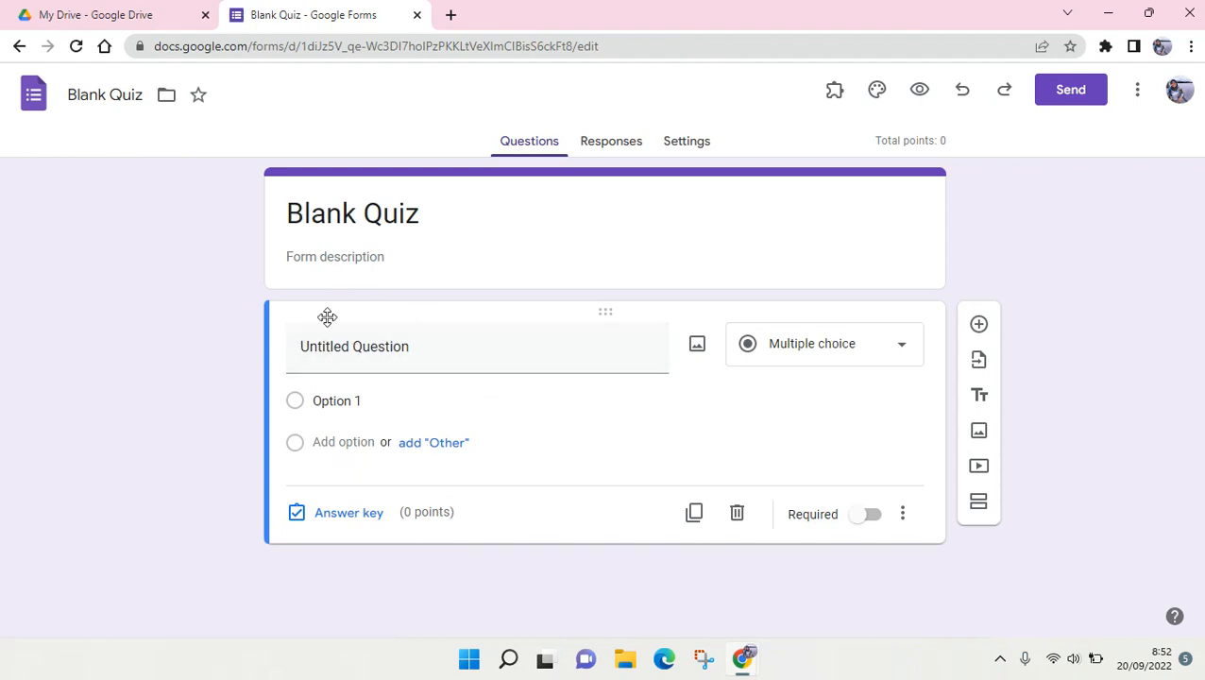
# Replace the untitled question's text with "Who is the founder of Facebook?"
pyautogui.click(382, 358)
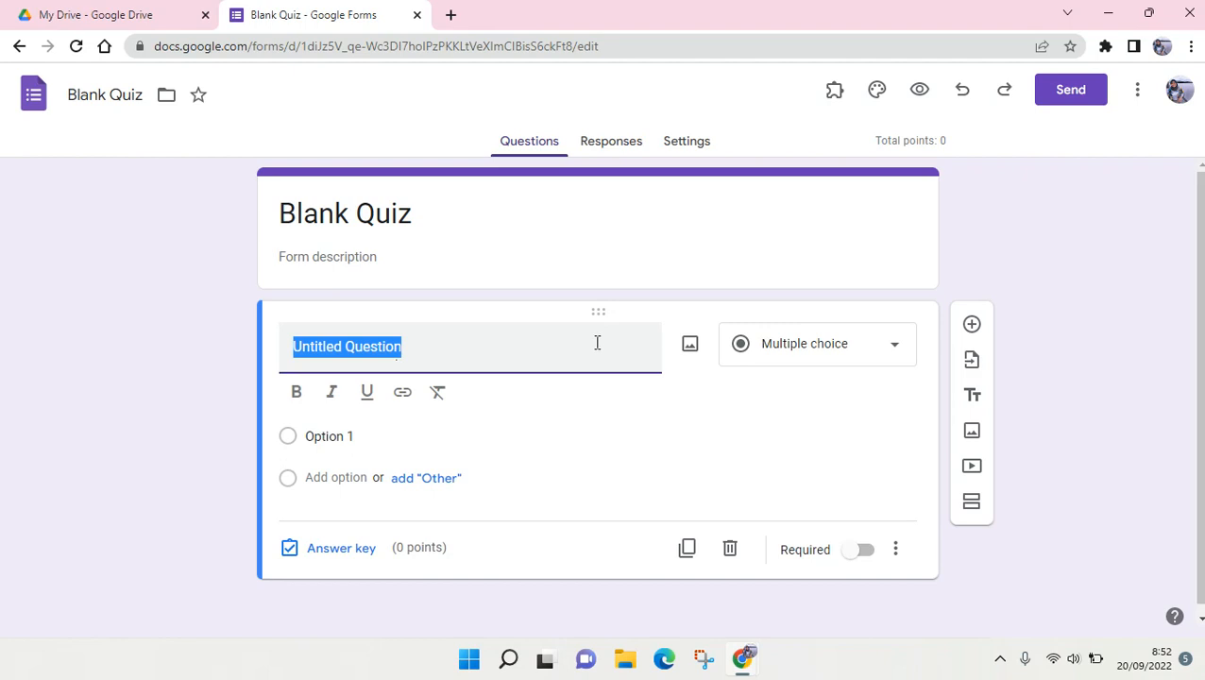
pyautogui.click(797, 667)
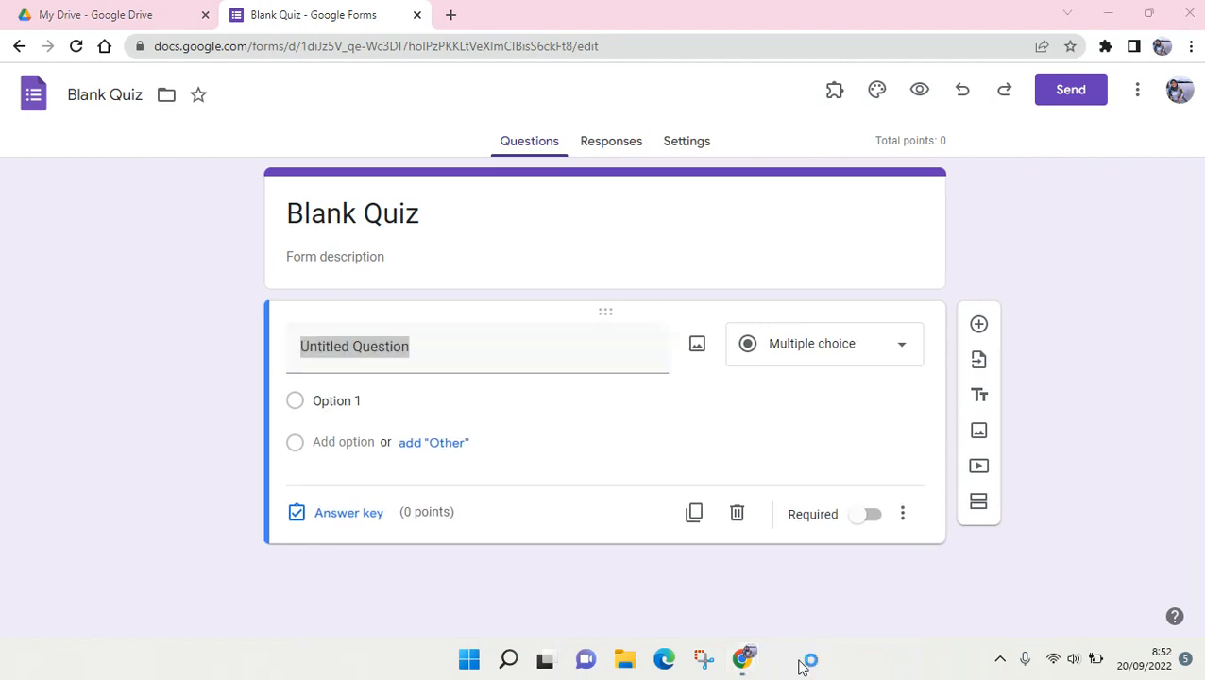
pyautogui.click(417, 350)
pyautogui.tripleClick(416, 350)
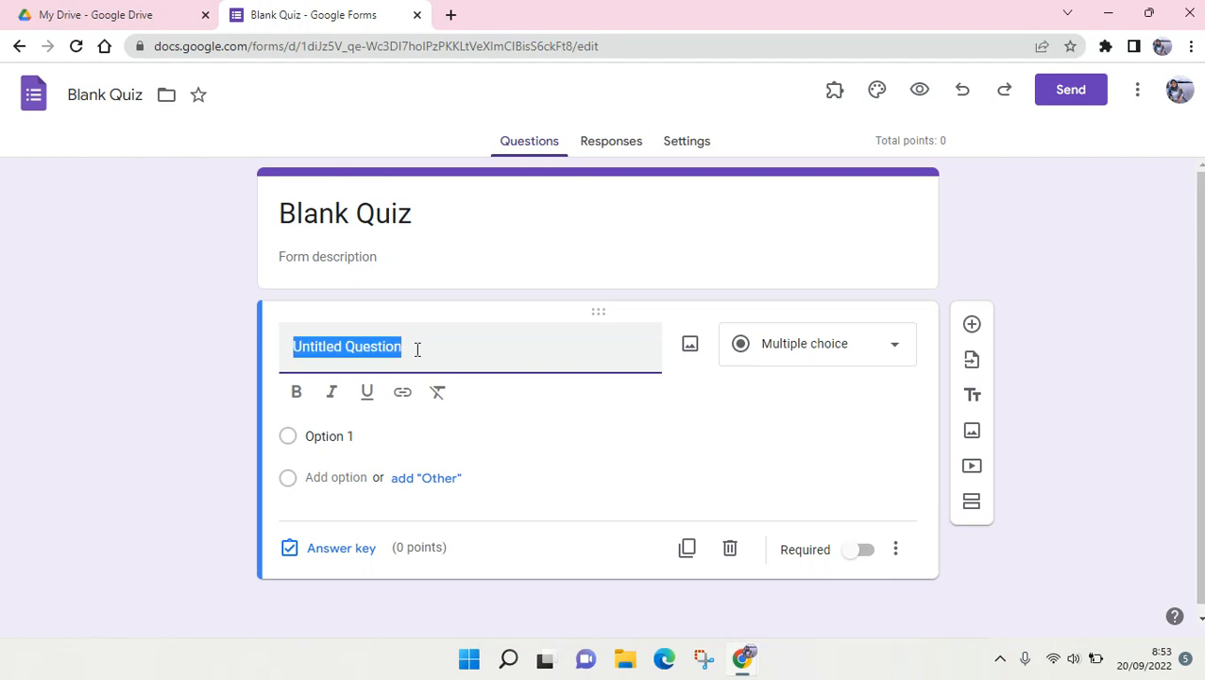
pyautogui.write('Who is')
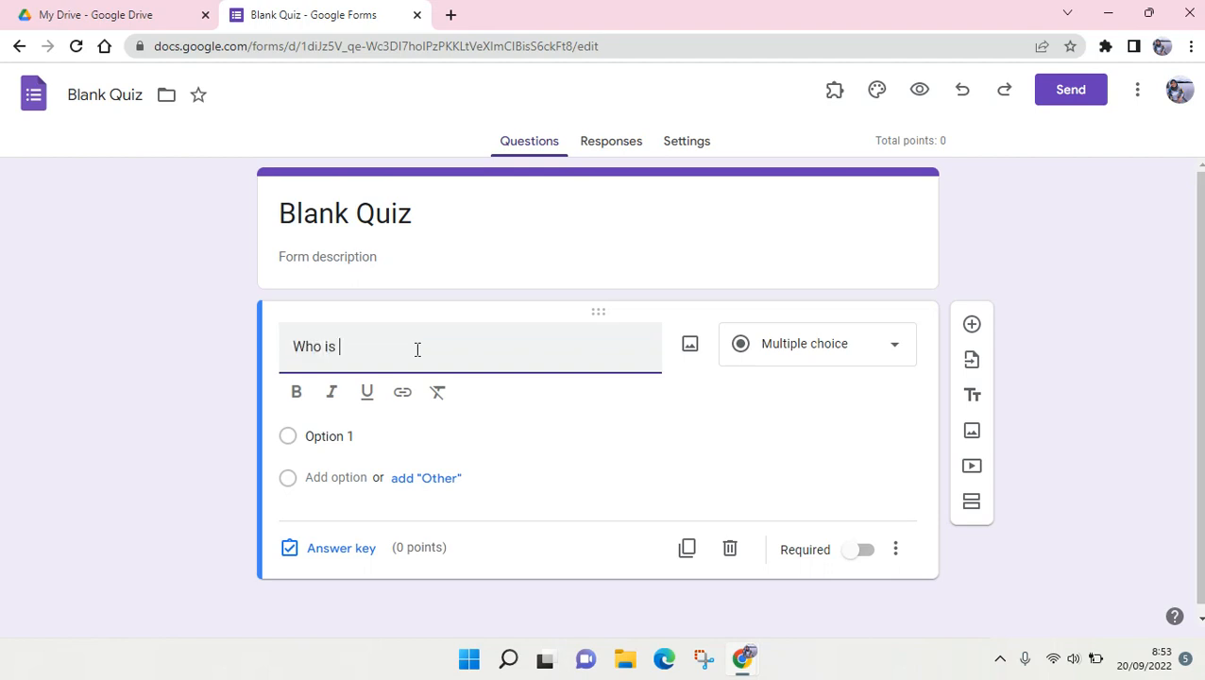
pyautogui.write(' the founder of Facebook')
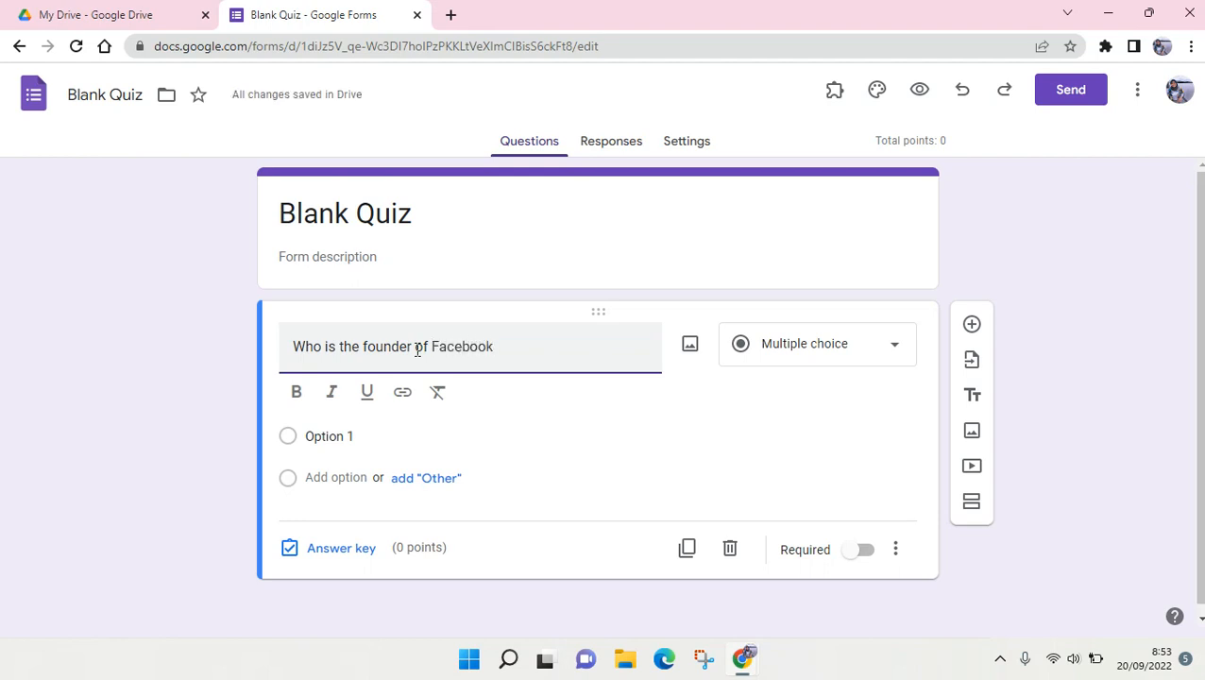
pyautogui.write('?')
# Set the question's first answer option to "Bill Gates" and add a second option "Mark Zuckerbeg"
pyautogui.click(365, 435)
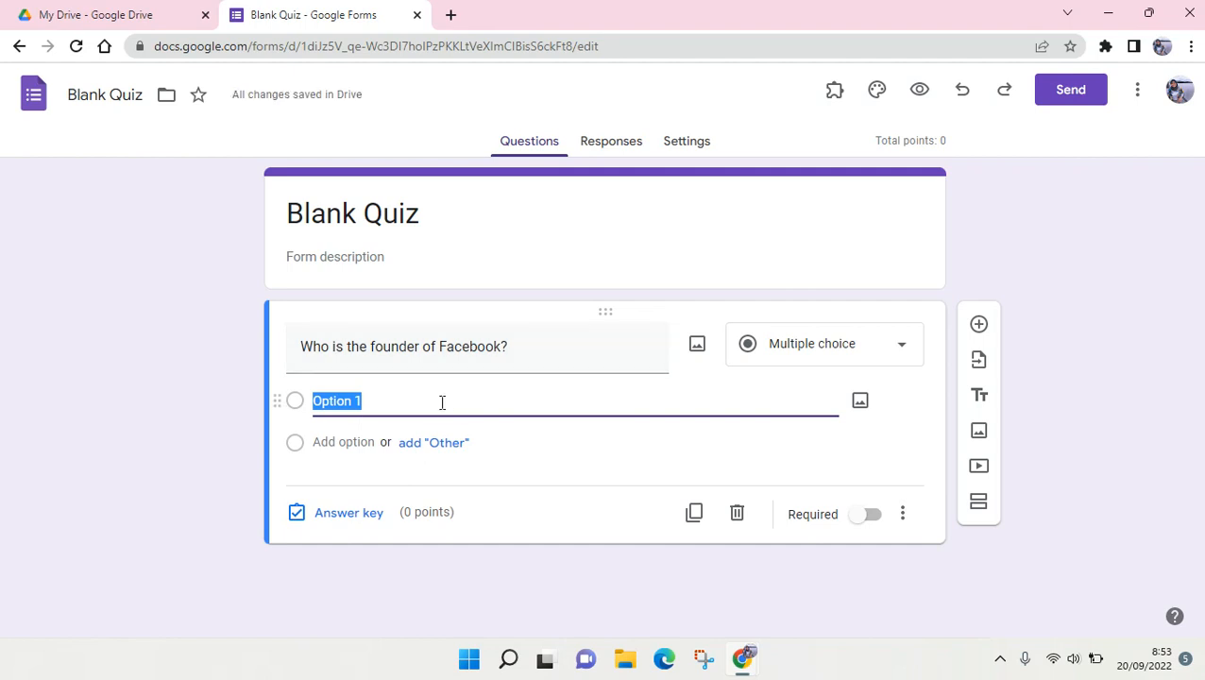
pyautogui.write('Bill Ga')
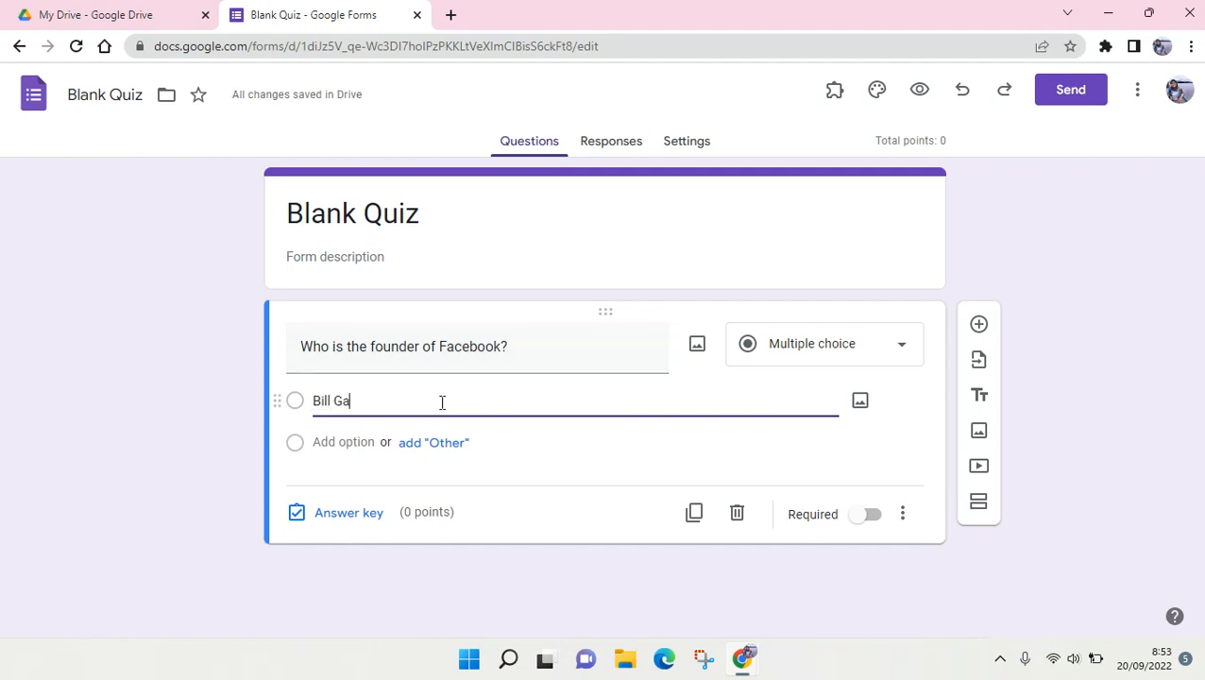
pyautogui.write('tes')
pyautogui.press('Tab')
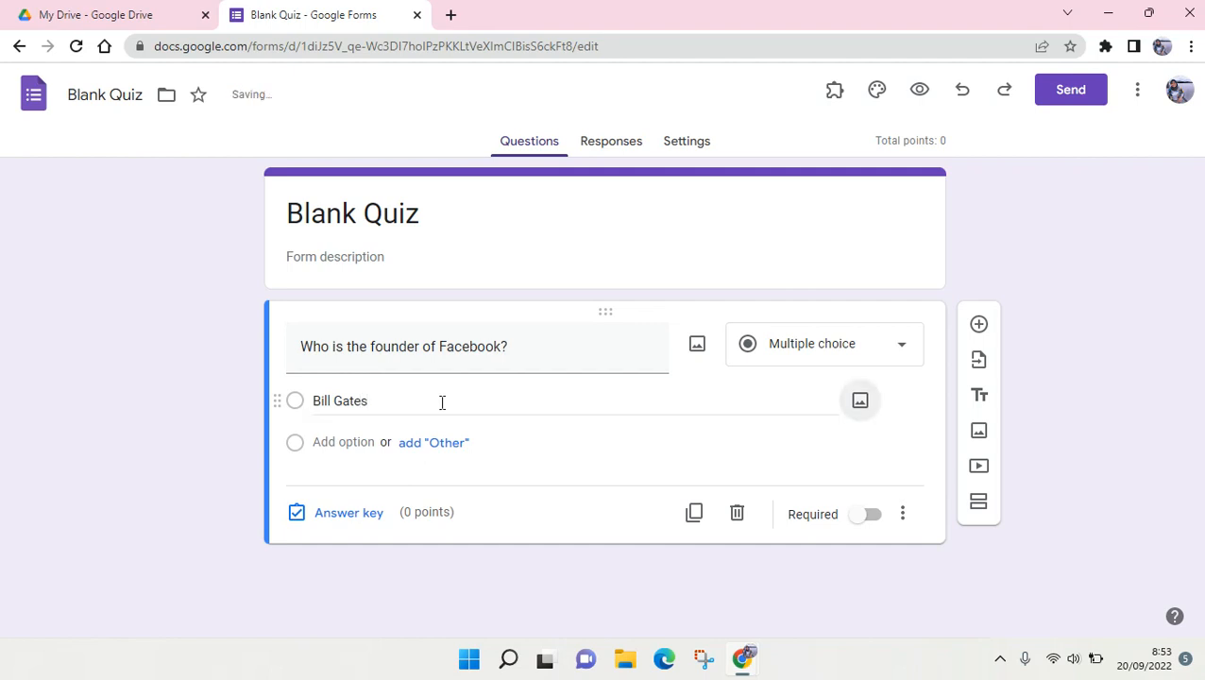
pyautogui.click(347, 442)
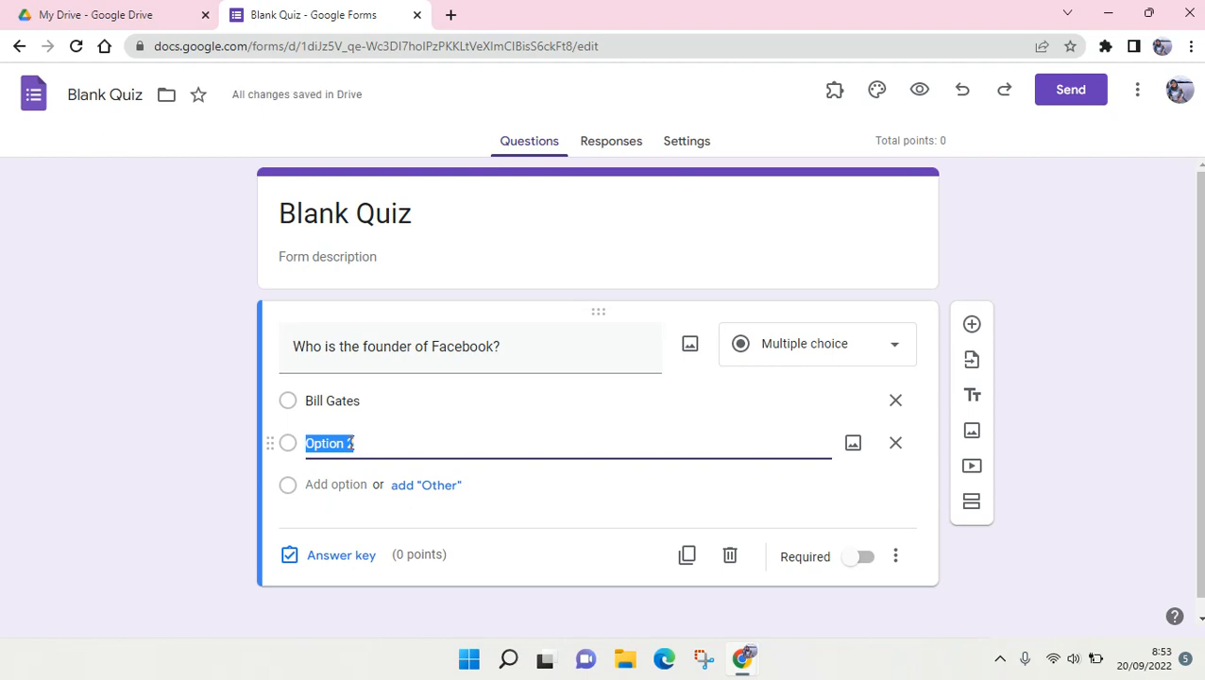
pyautogui.write('/')
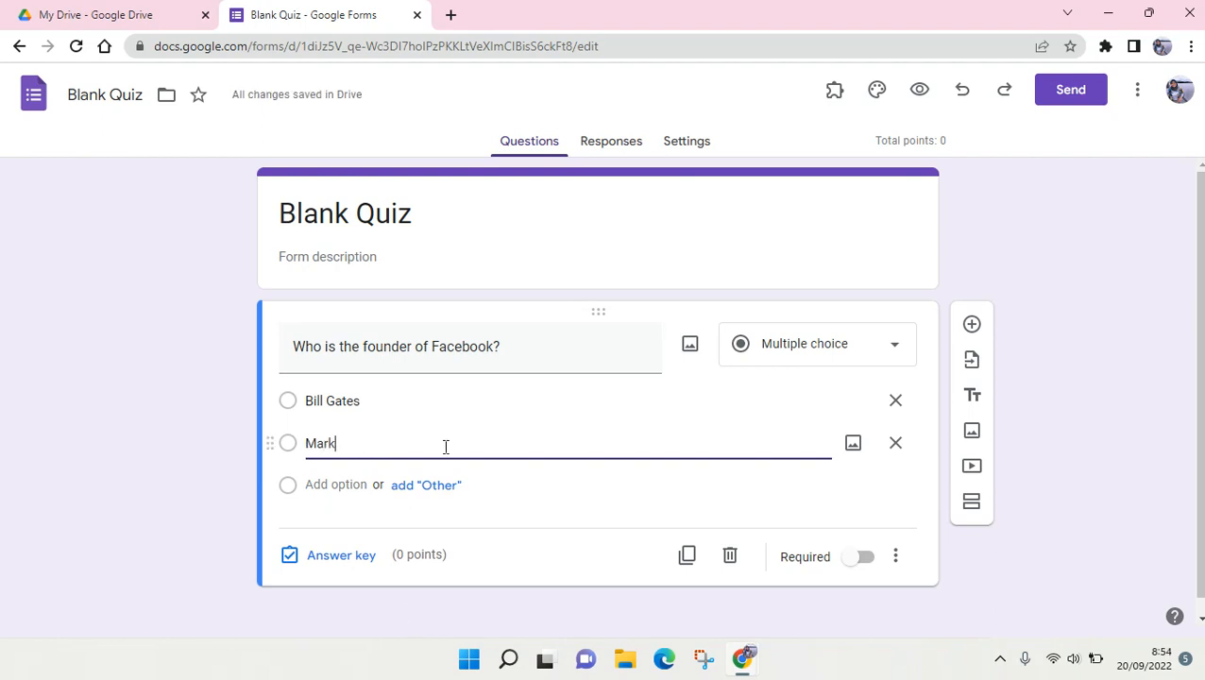
pyautogui.write('ark Zuckerbeg')
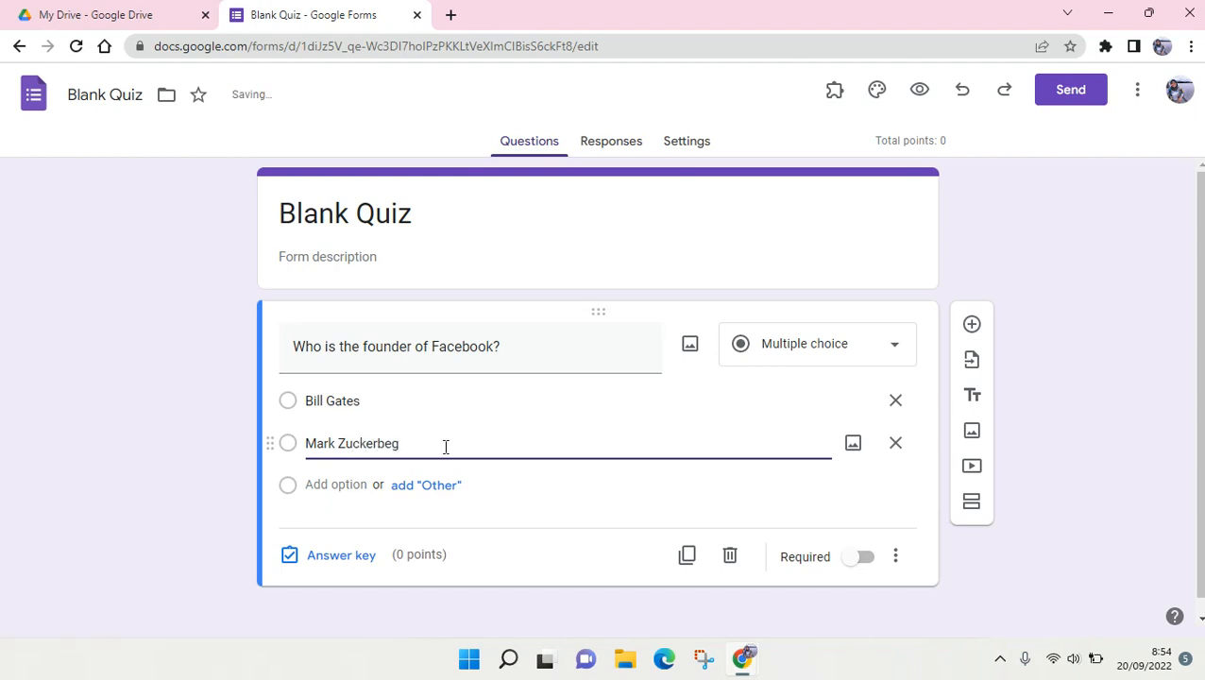
# Add a third answer option "Steve Jobs" to the Facebook founder question
pyautogui.click(310, 485)
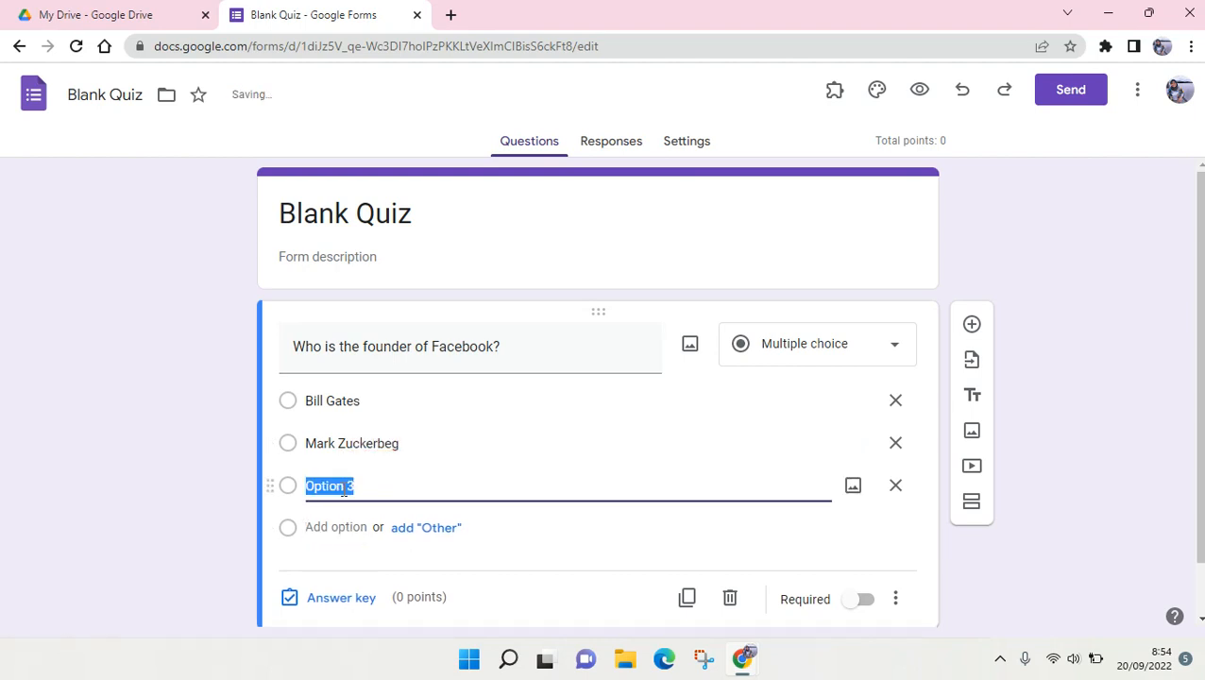
pyautogui.press('BackSpace')
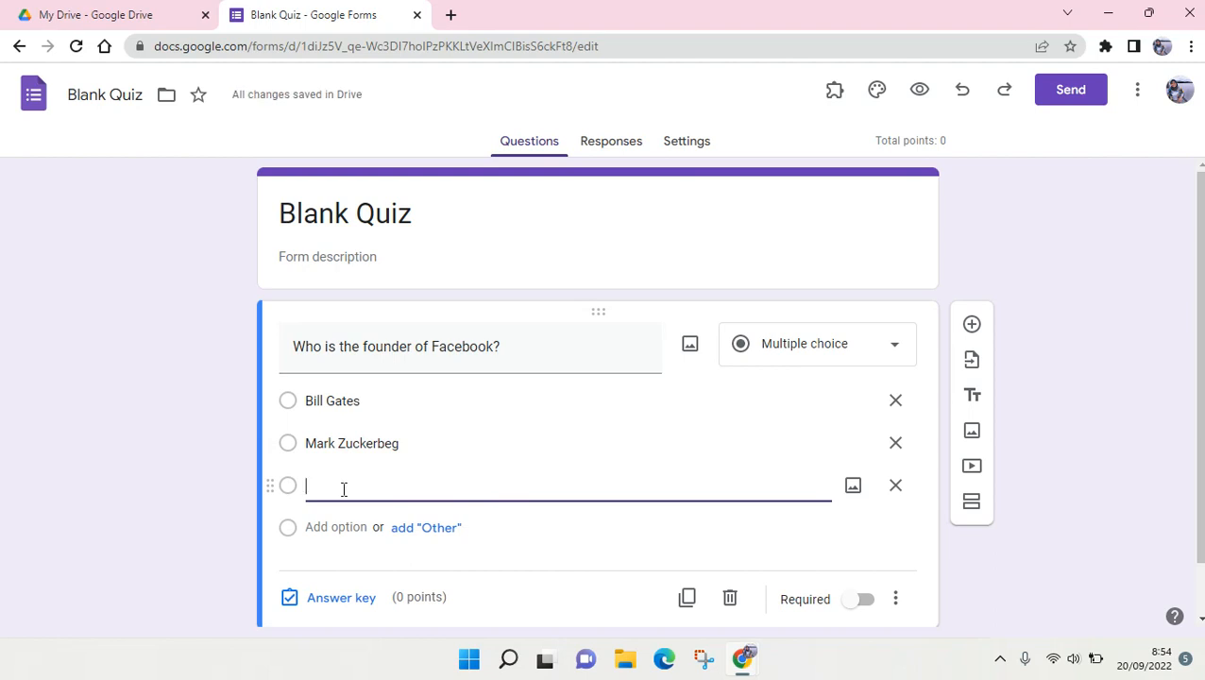
pyautogui.write('d')
pyautogui.press('BackSpace')
pyautogui.write('/')
pyautogui.write('teve ')
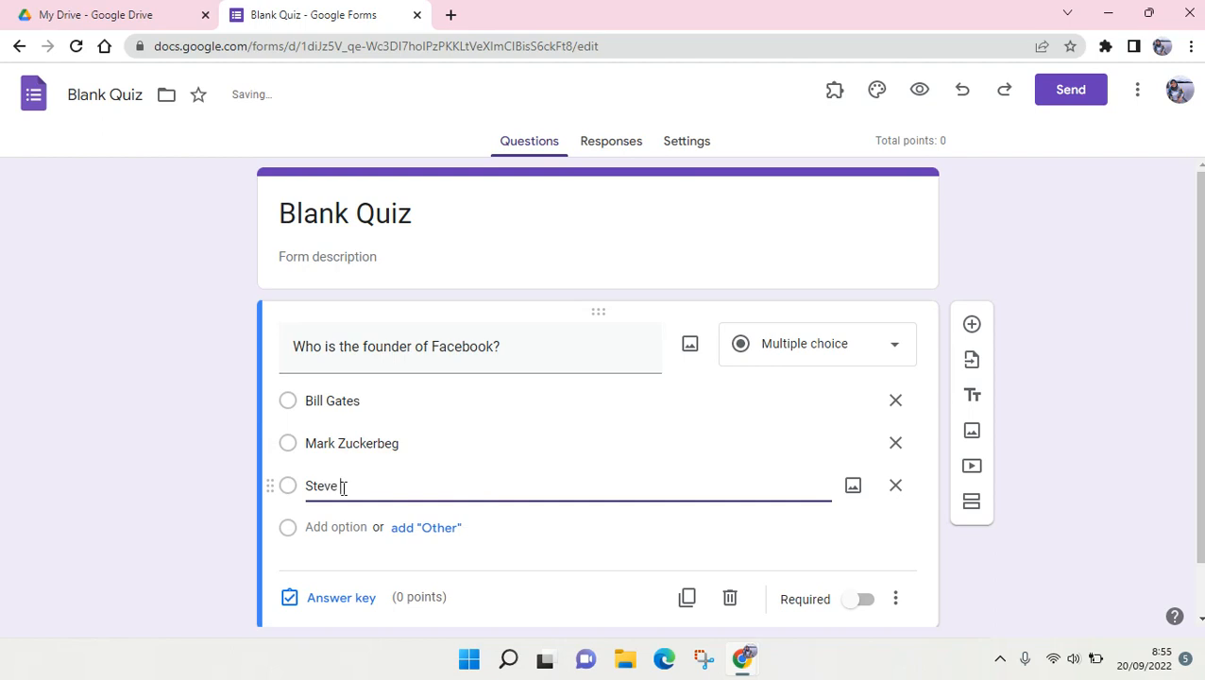
pyautogui.write('Jobs')
pyautogui.click(1098, 298)
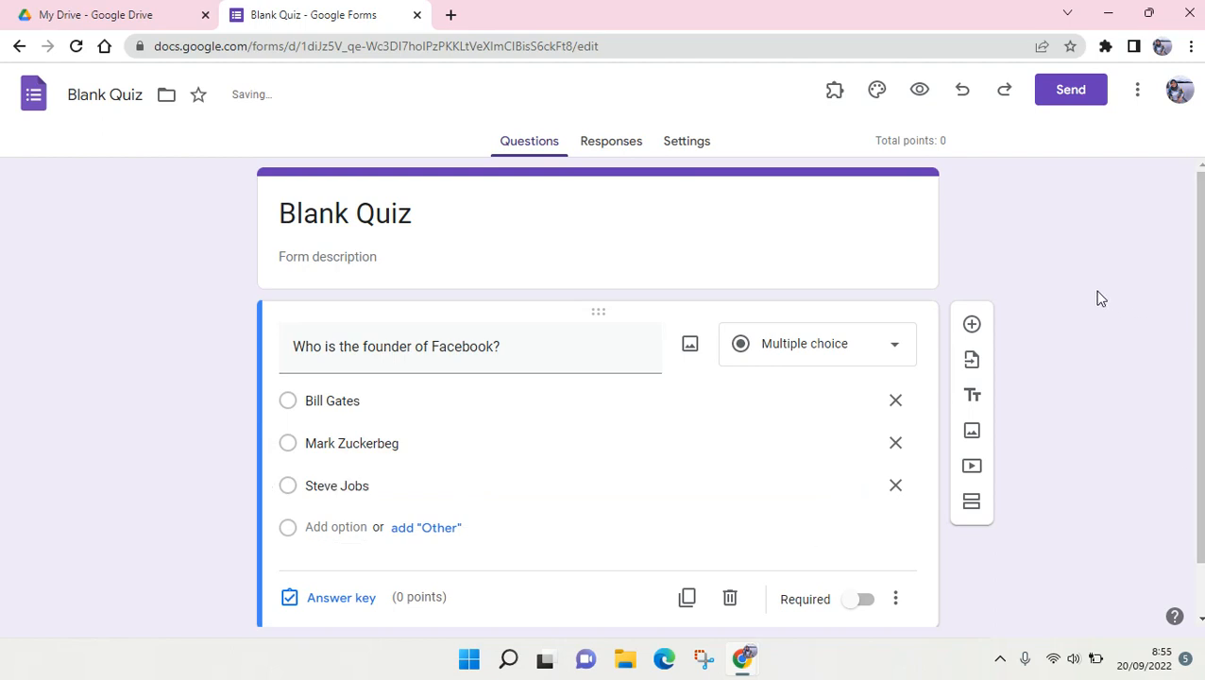
# Add a new blank multiple-choice question below the Facebook founder question
pyautogui.scroll(-1, 1100, 298)
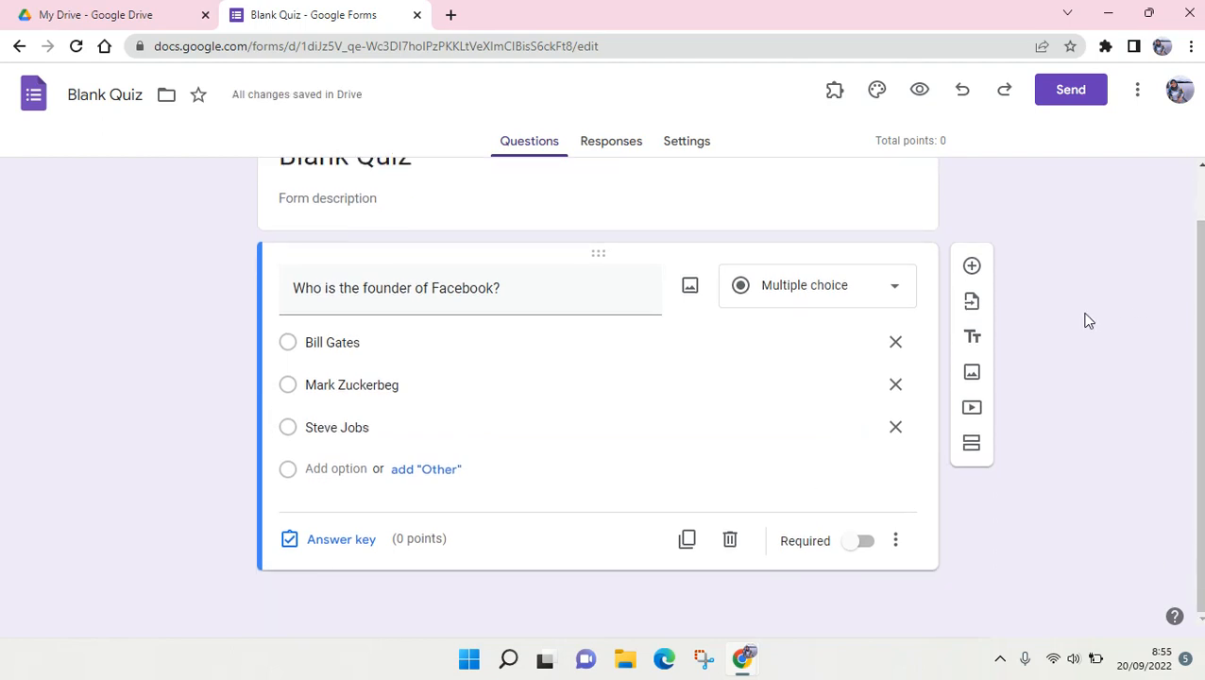
pyautogui.click(975, 271)
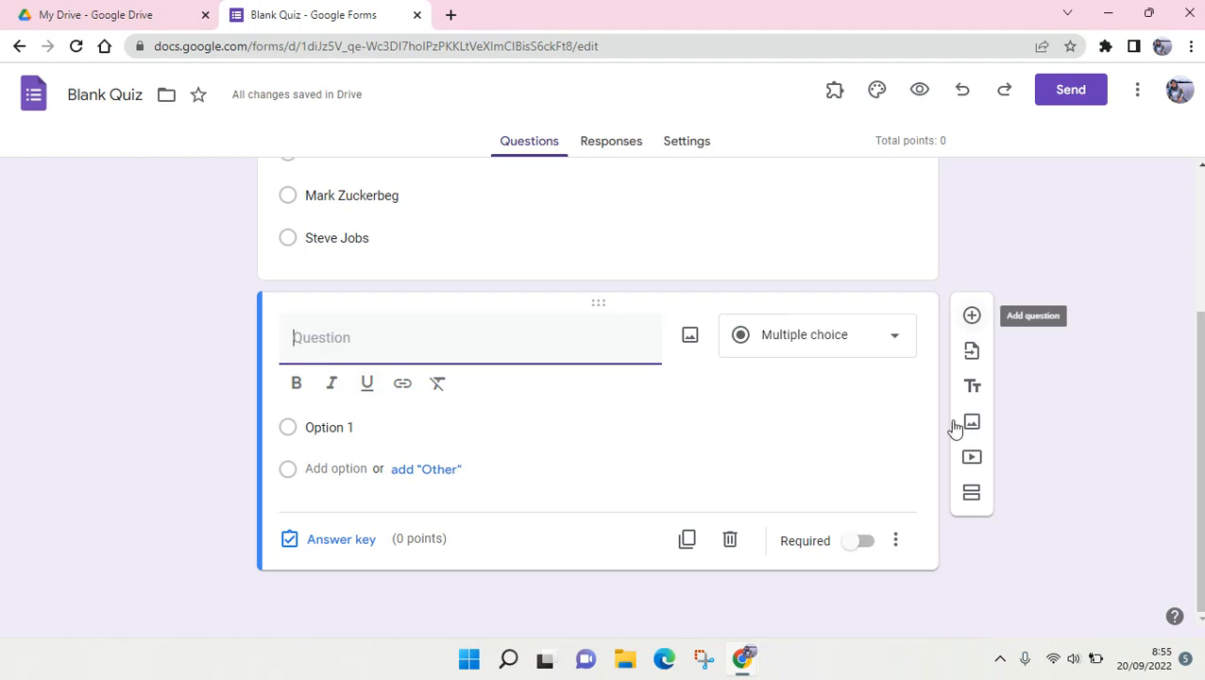
pyautogui.scroll(2, 352, 558)
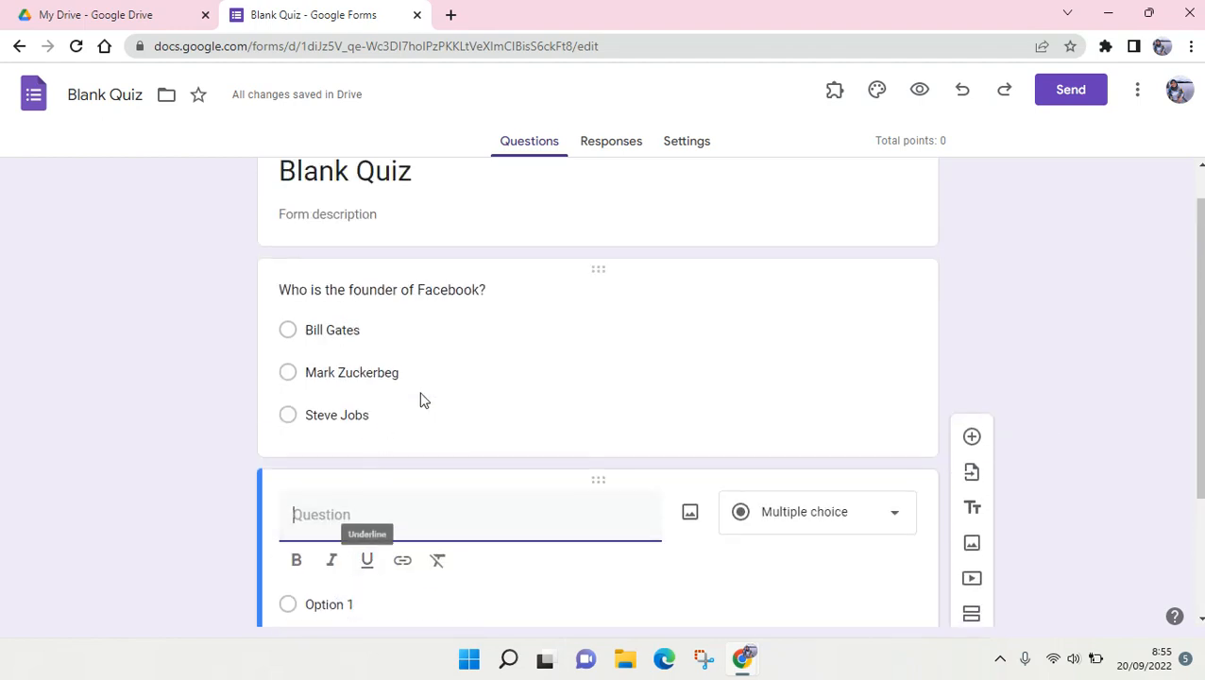
pyautogui.scroll(1, 419, 400)
pyautogui.scroll(-2, 374, 476)
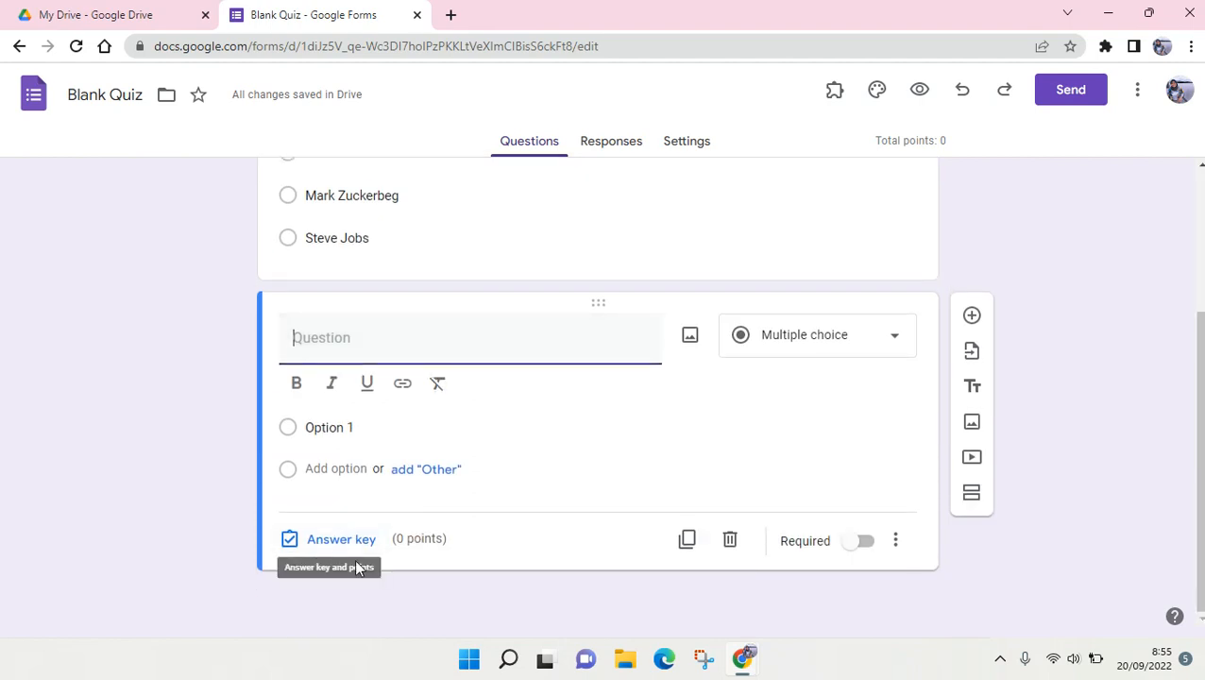
# Open the answer key of the new blank question
pyautogui.click(318, 551)
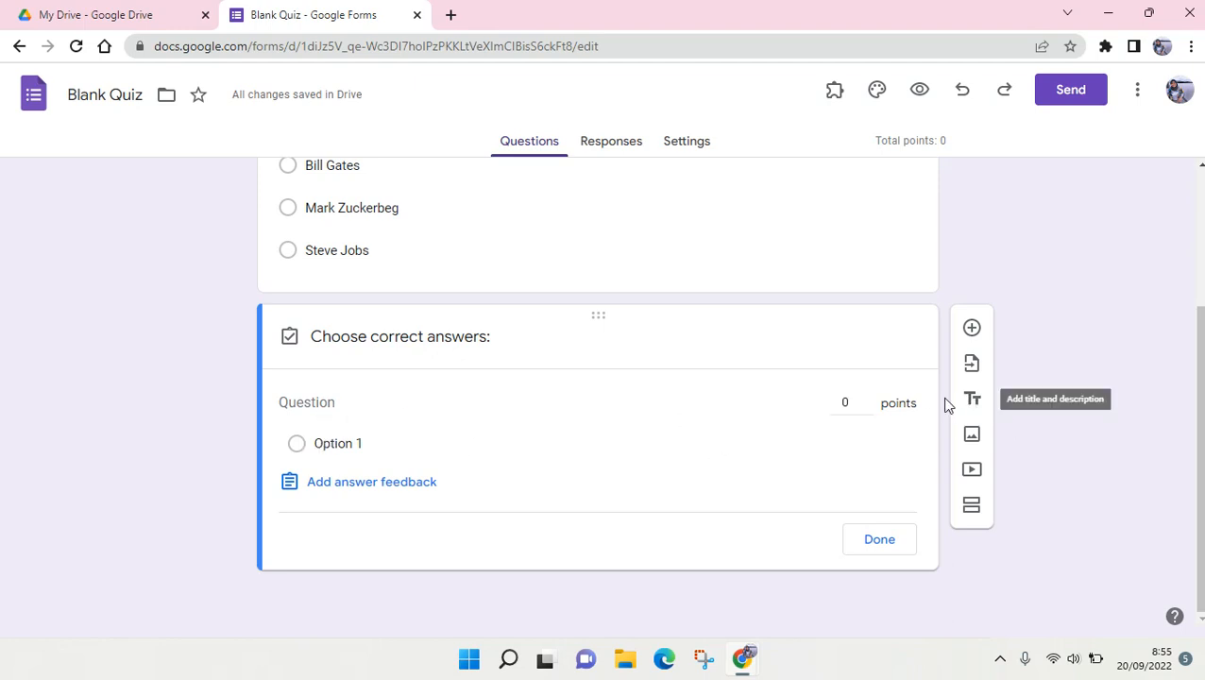
pyautogui.scroll(2, 842, 449)
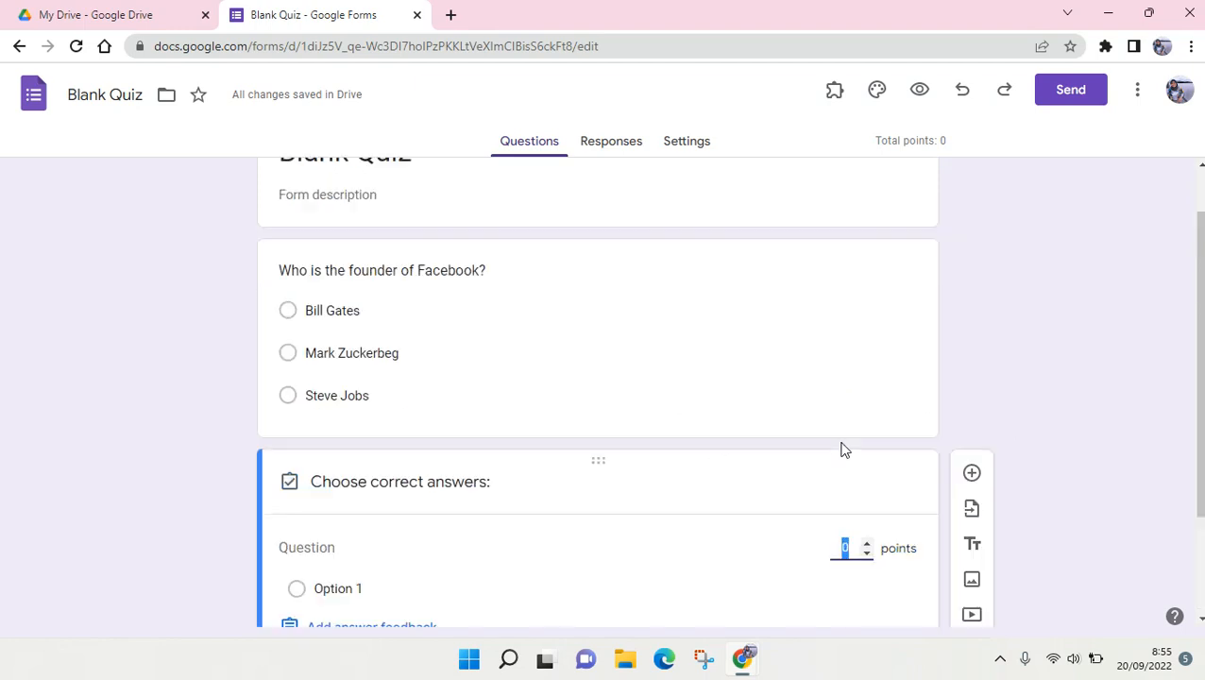
pyautogui.scroll(-2, 842, 449)
pyautogui.scroll(2, 841, 442)
# In the Facebook founder question's answer key, assign 5 points and mark "Mark Zuckerbeg" as the correct answer
pyautogui.click(508, 416)
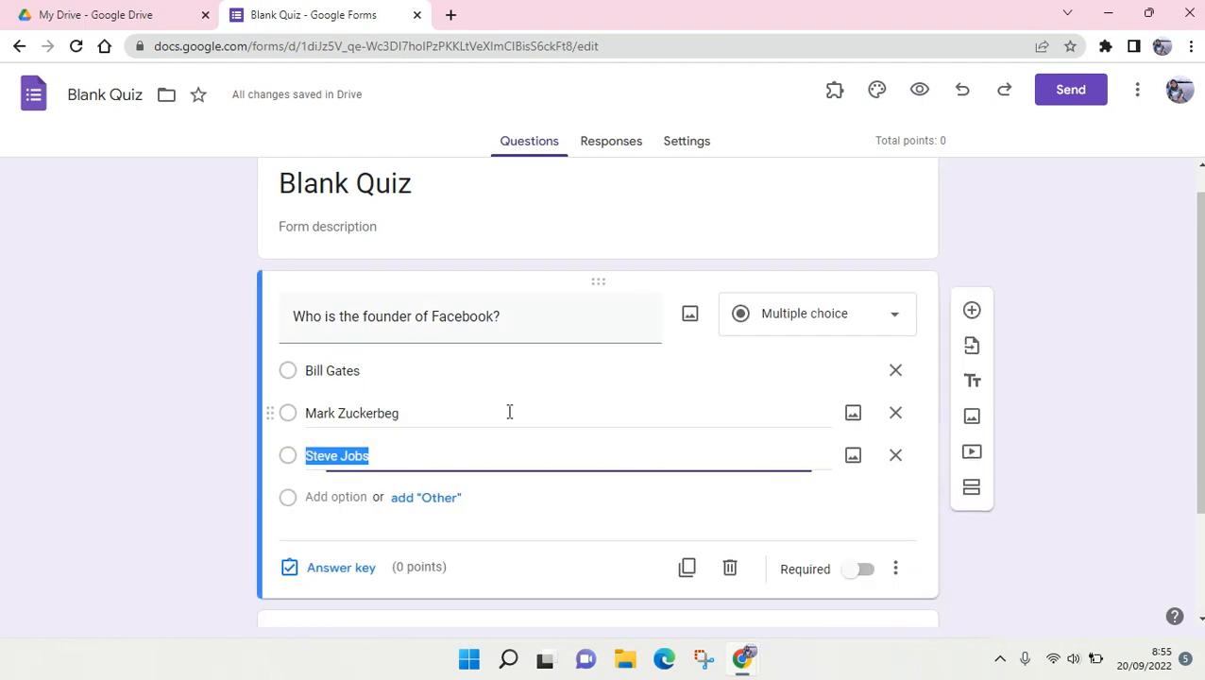
pyautogui.click(340, 572)
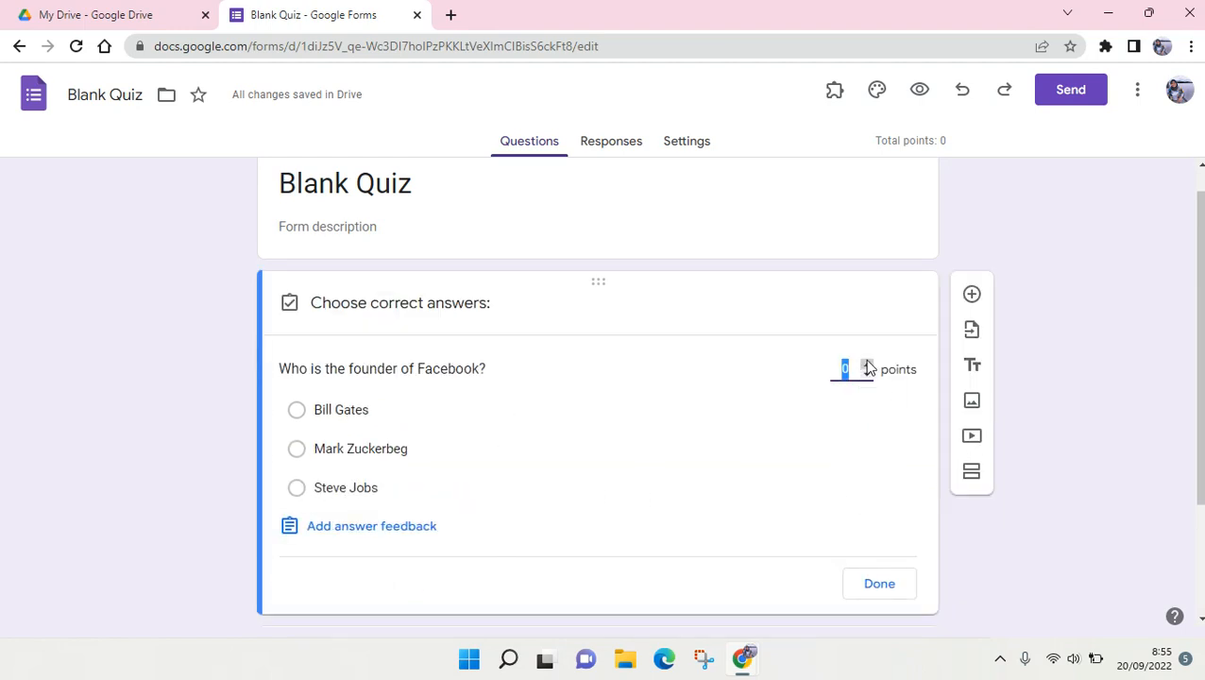
pyautogui.write('5')
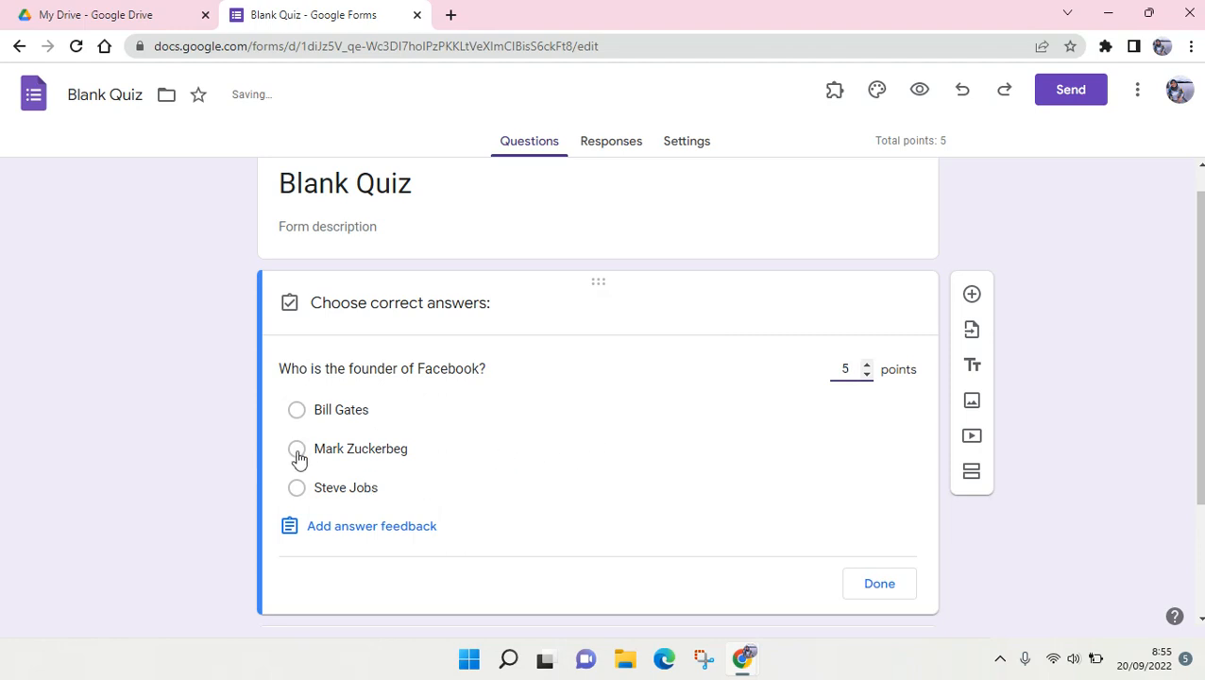
pyautogui.click(299, 457)
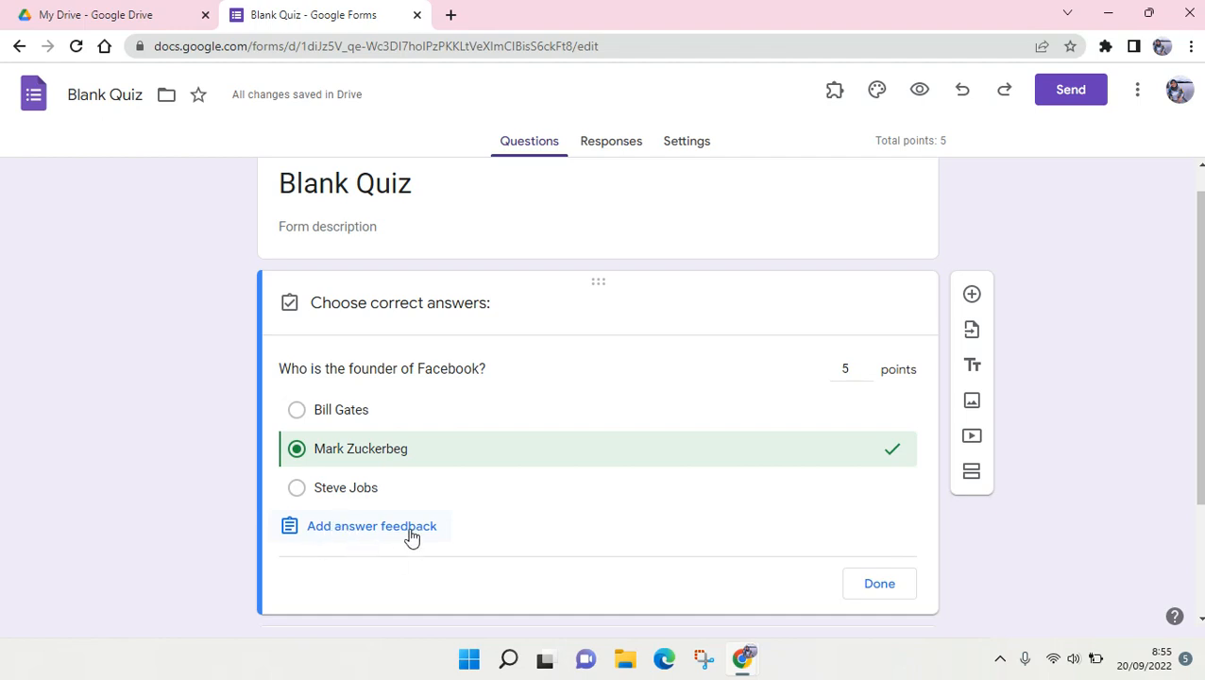
pyautogui.click(895, 593)
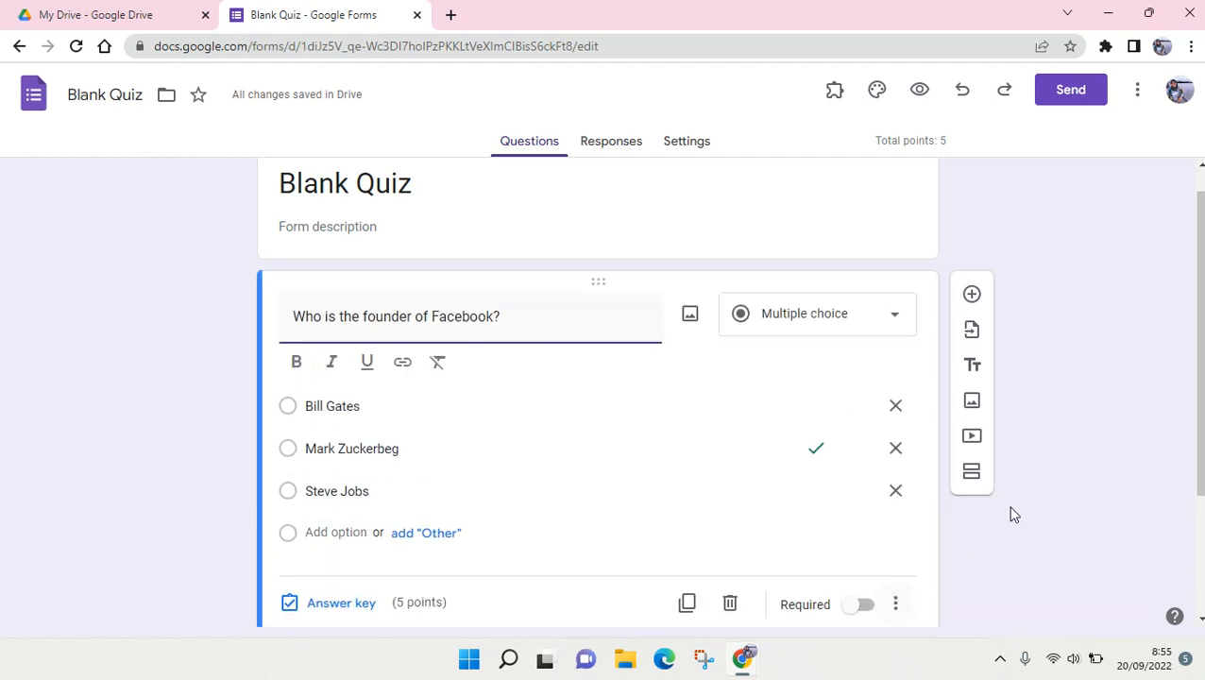
pyautogui.scroll(-2, 519, 586)
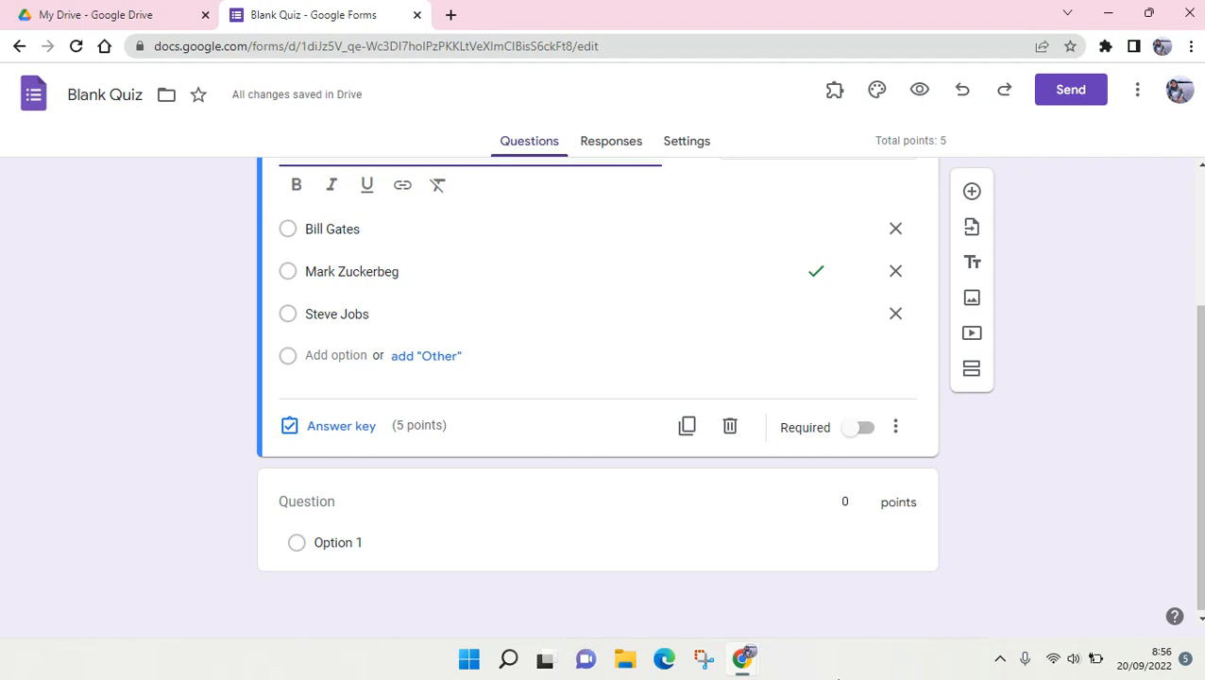
pyautogui.click(881, 540)
pyautogui.scroll(2, 883, 547)
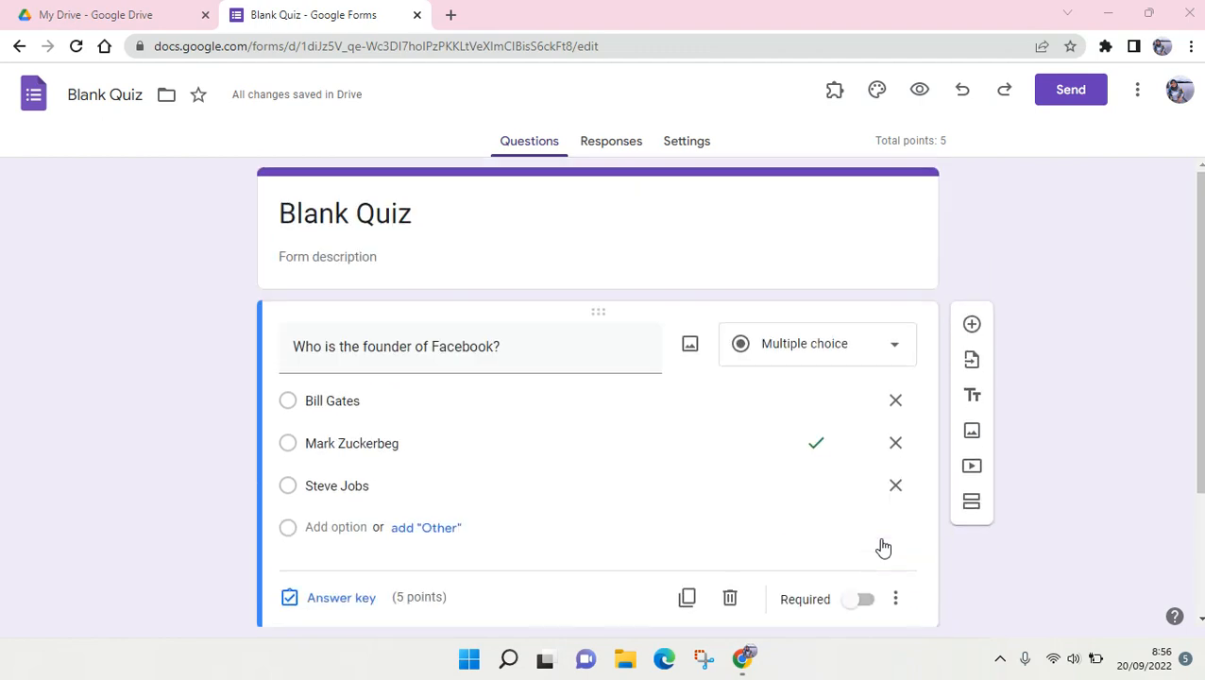